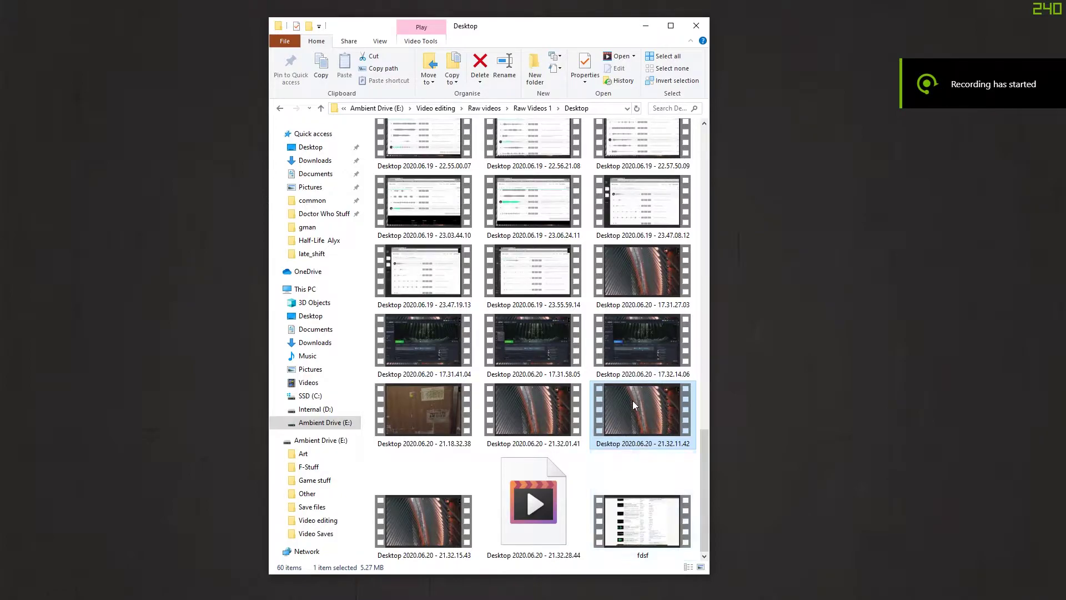
Copy the video Desktop 2020.06.20 - 21.32.11.42 from the raw videos folder to the Desktop folder.
right_click(622, 401)
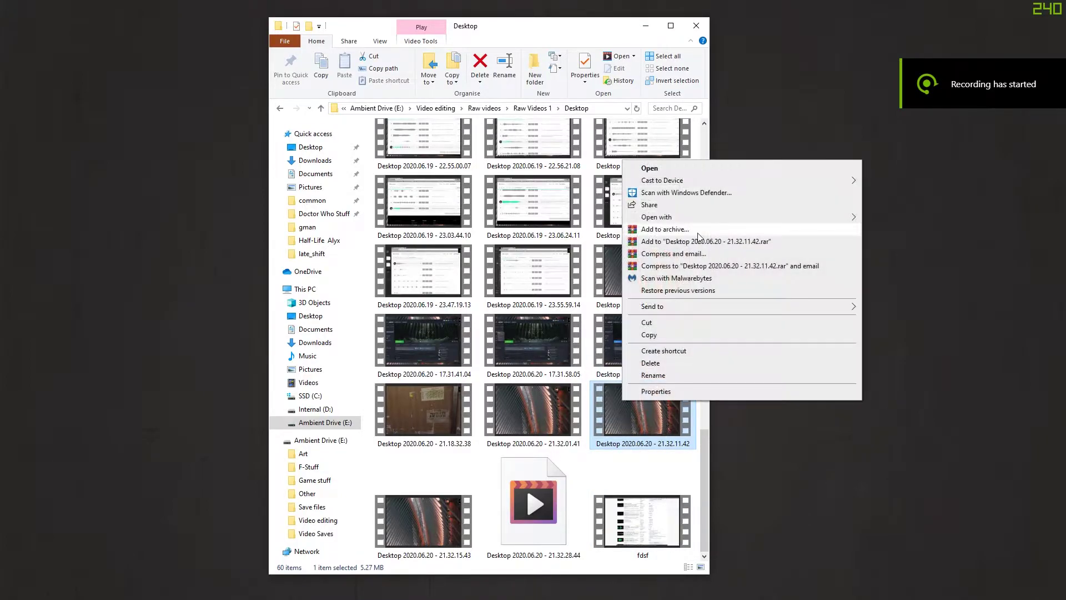
click(648, 334)
click(310, 147)
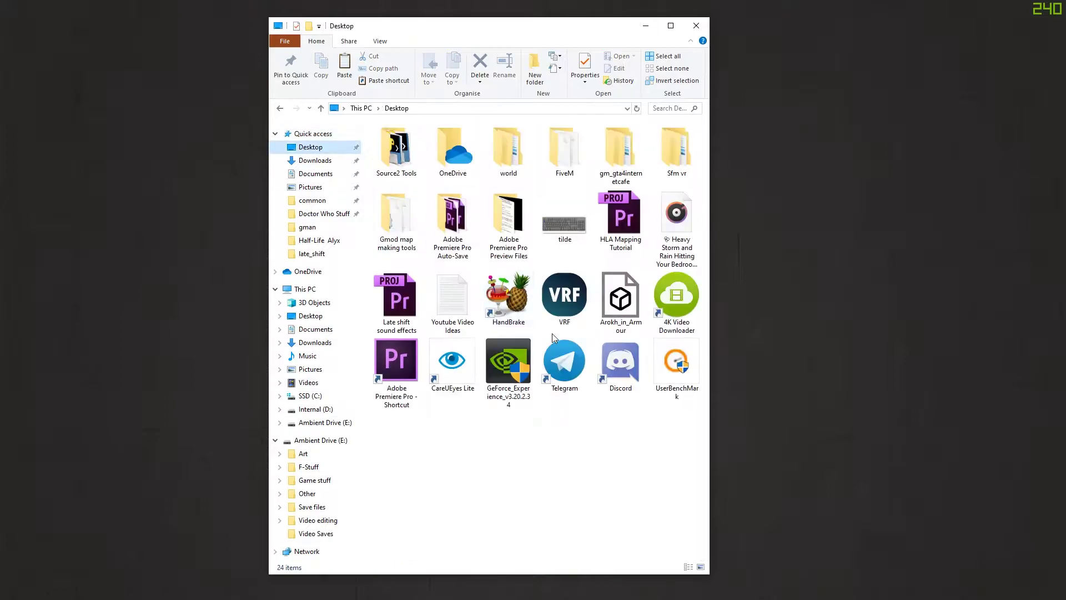
key(ctrl+v)
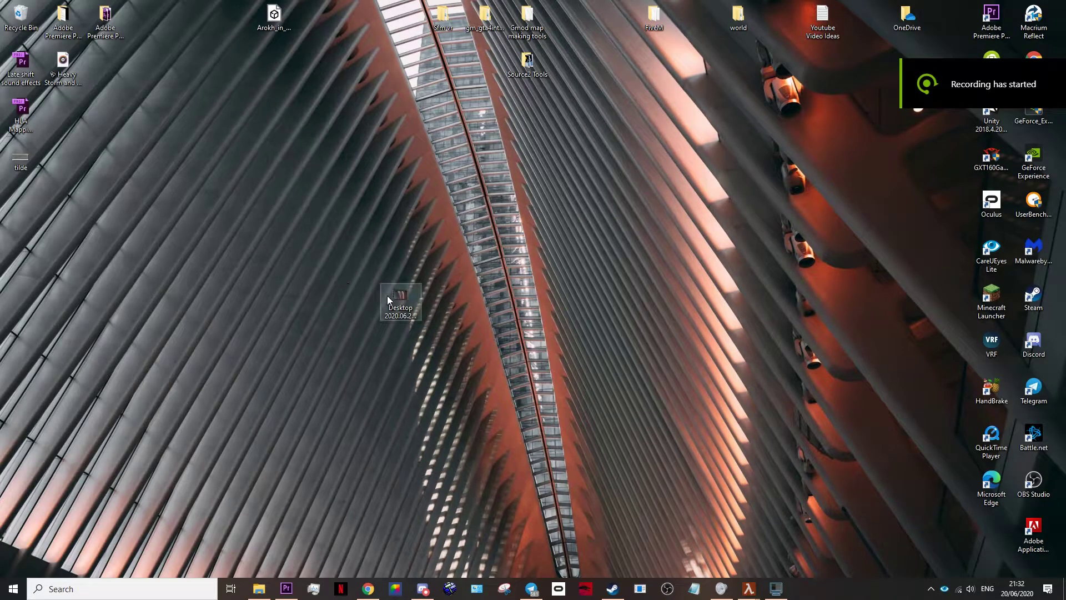
drag(387, 296, 417, 314)
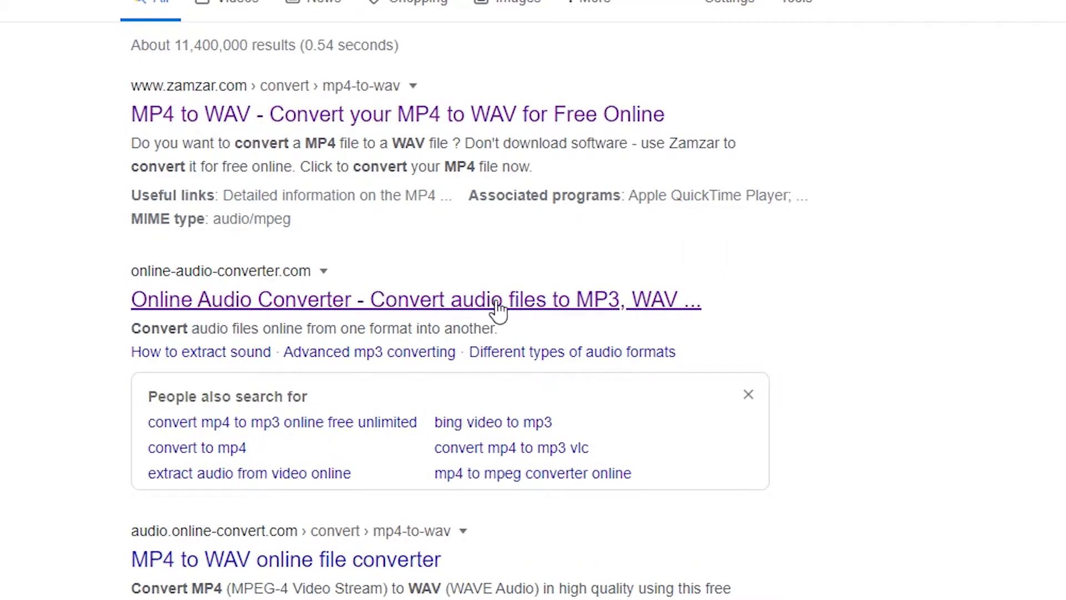
Convert the copied video to WAV at CD quality with the Online Audio Converter website.
click(442, 299)
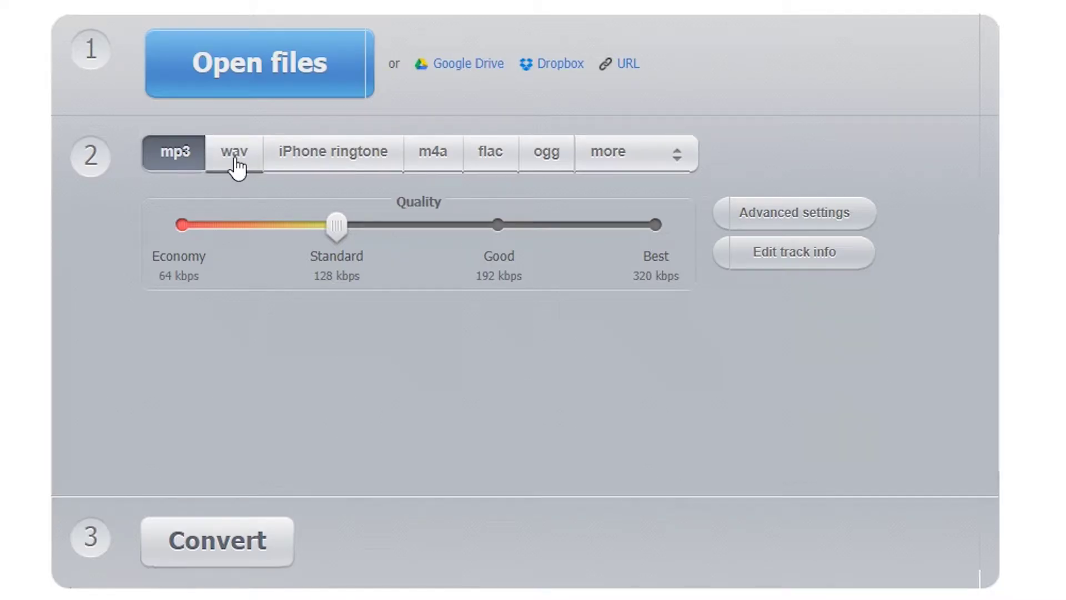
click(571, 327)
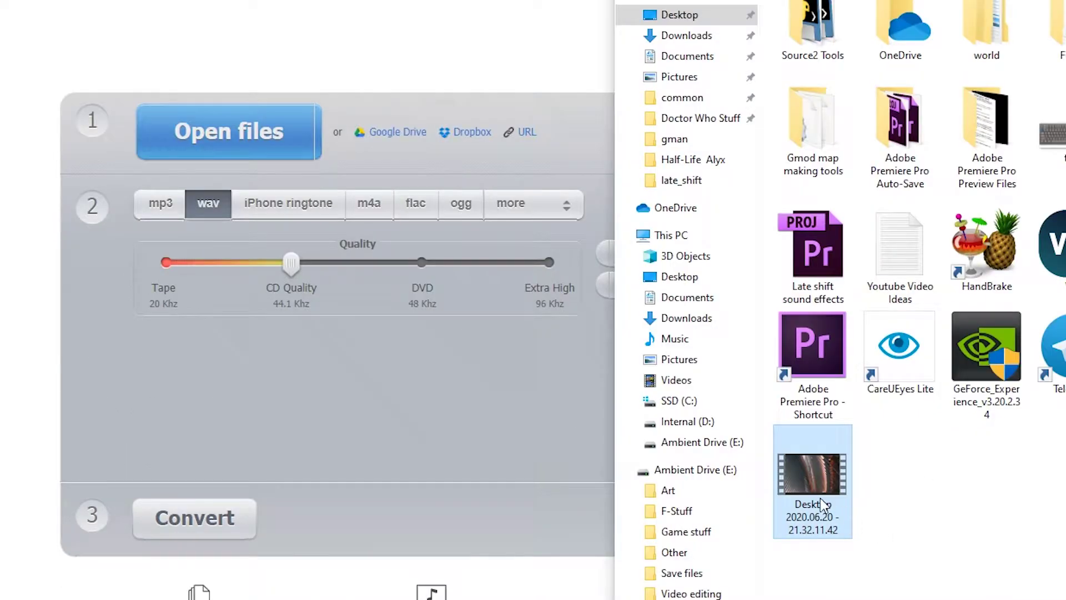
drag(816, 497, 186, 128)
click(297, 517)
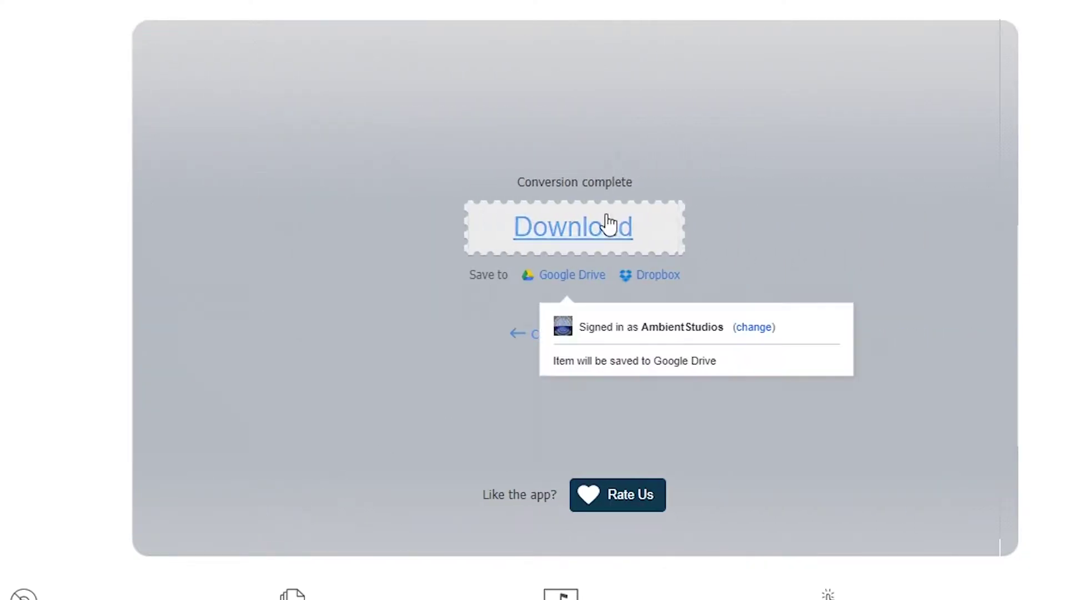
Download the converted WAV file and move it from Downloads to the Desktop.
click(609, 222)
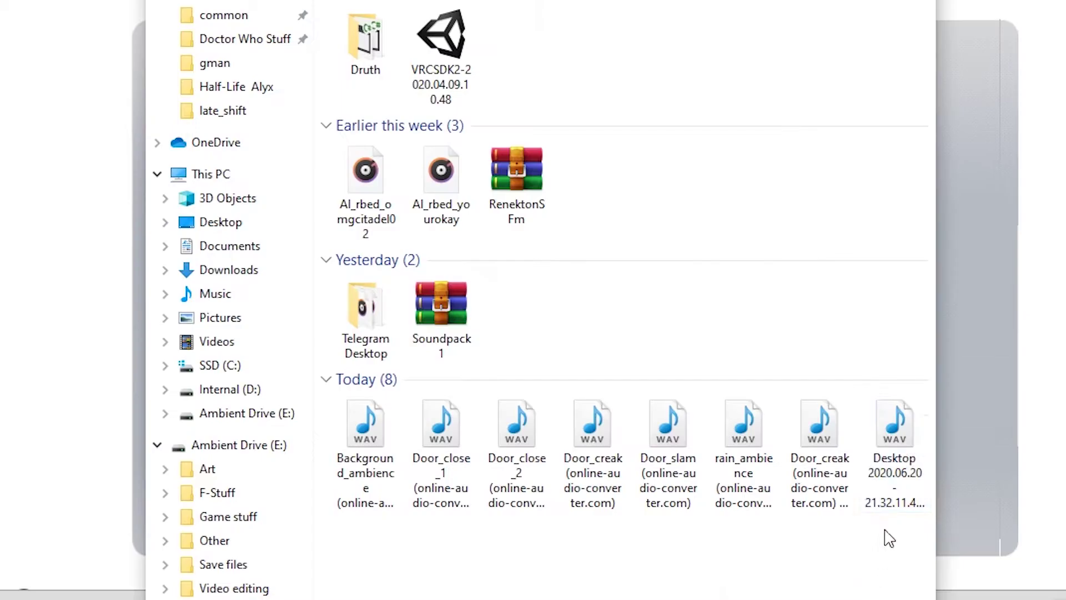
click(892, 452)
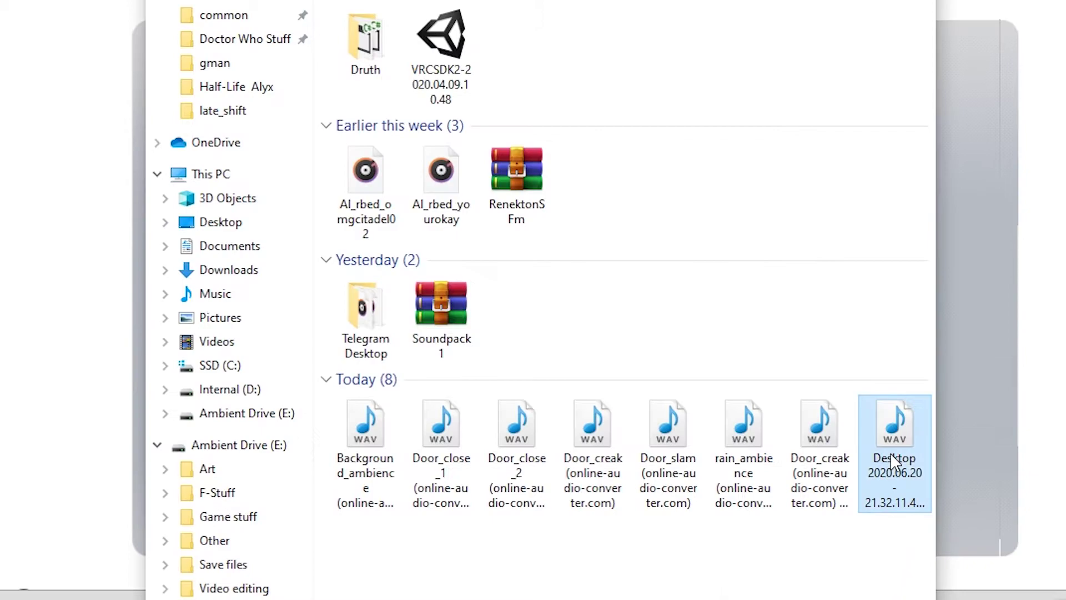
drag(893, 453, 557, 1)
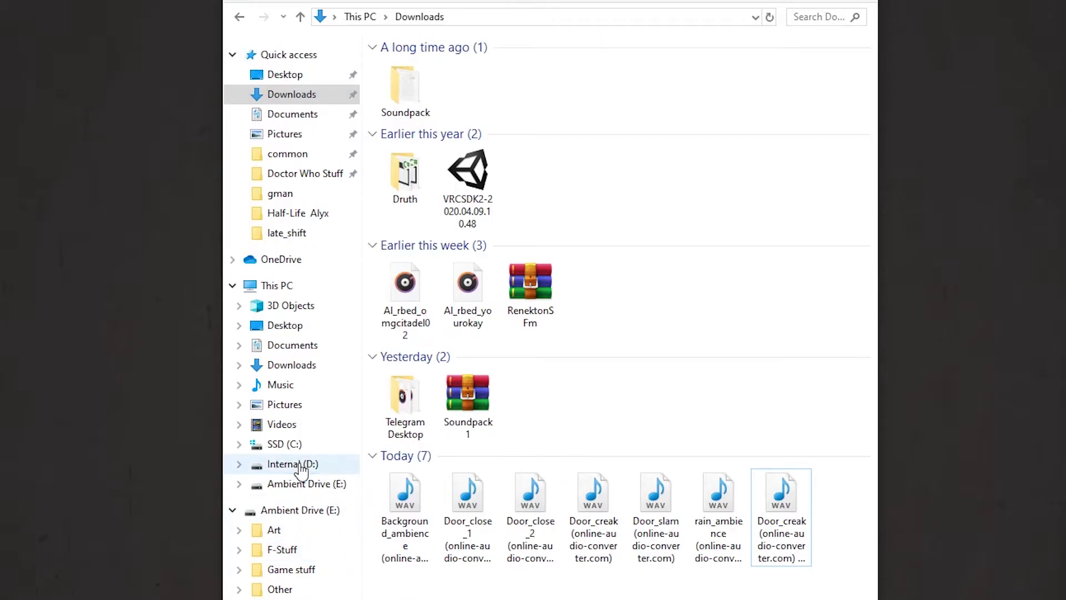
Open the workshop_tutorial addon folder under Steam\steamapps\common\Half-Life Alyx\content\hlvr_addons on drive D.
click(364, 410)
double_click(444, 153)
double_click(452, 404)
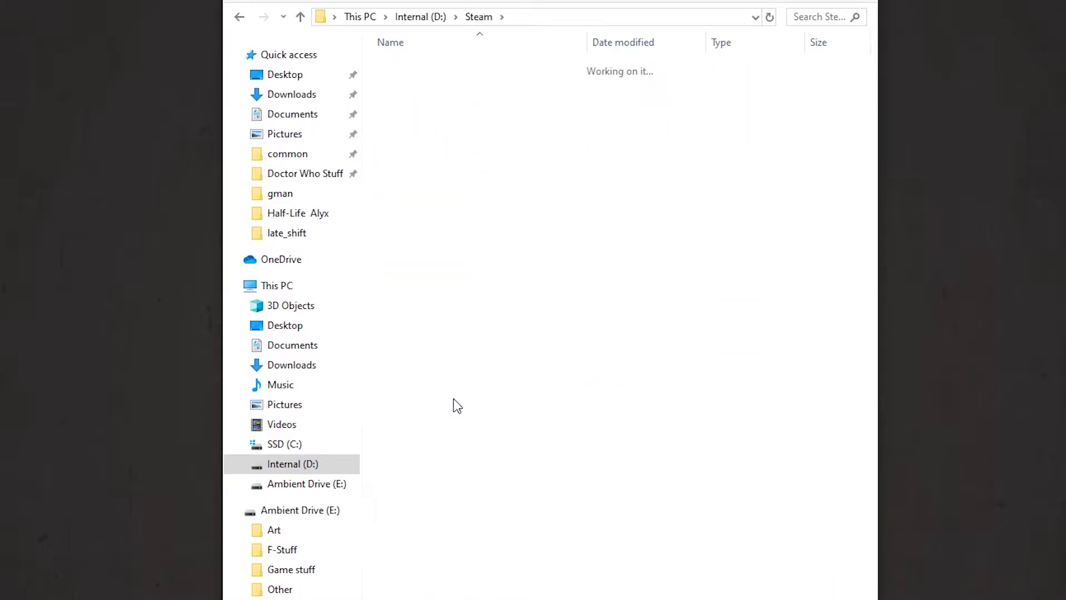
double_click(439, 67)
double_click(444, 118)
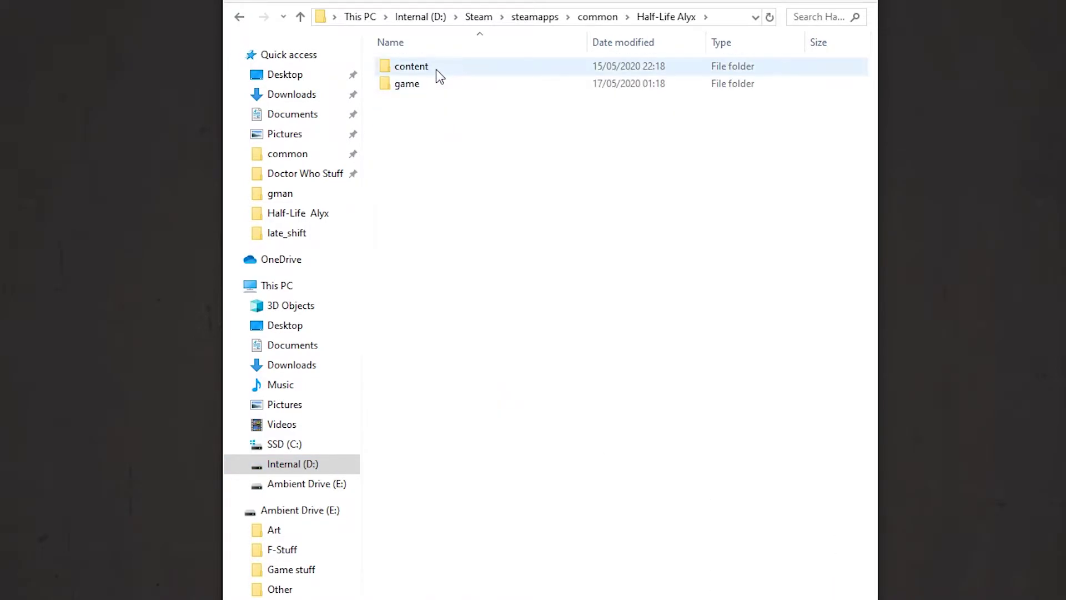
double_click(436, 68)
double_click(433, 117)
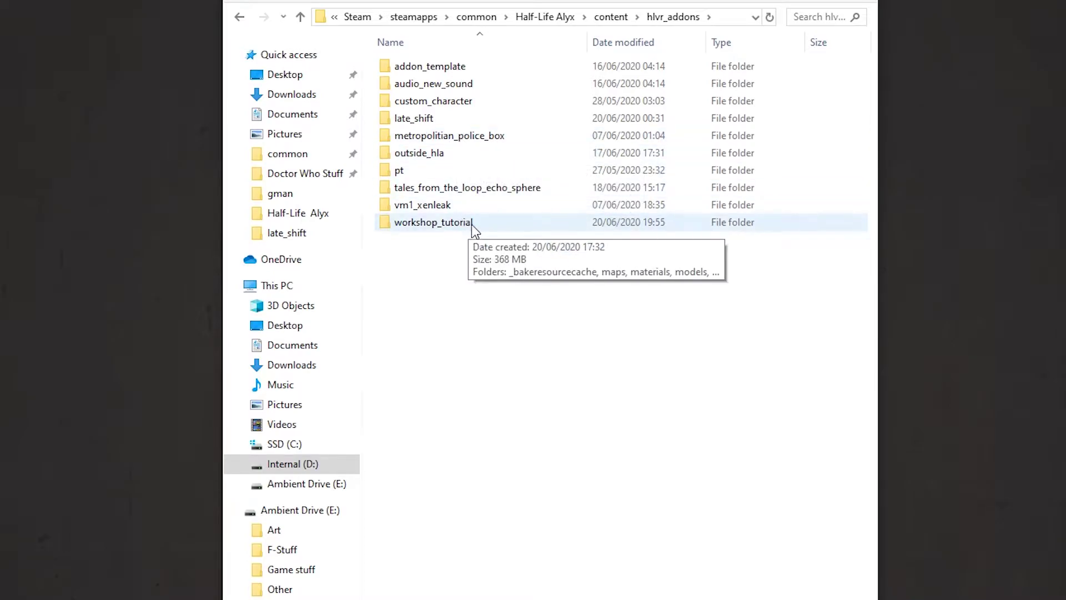
double_click(434, 229)
Create a folder named sounds inside workshop_tutorial and open it.
right_click(434, 230)
mouse_move(493, 417)
click(666, 420)
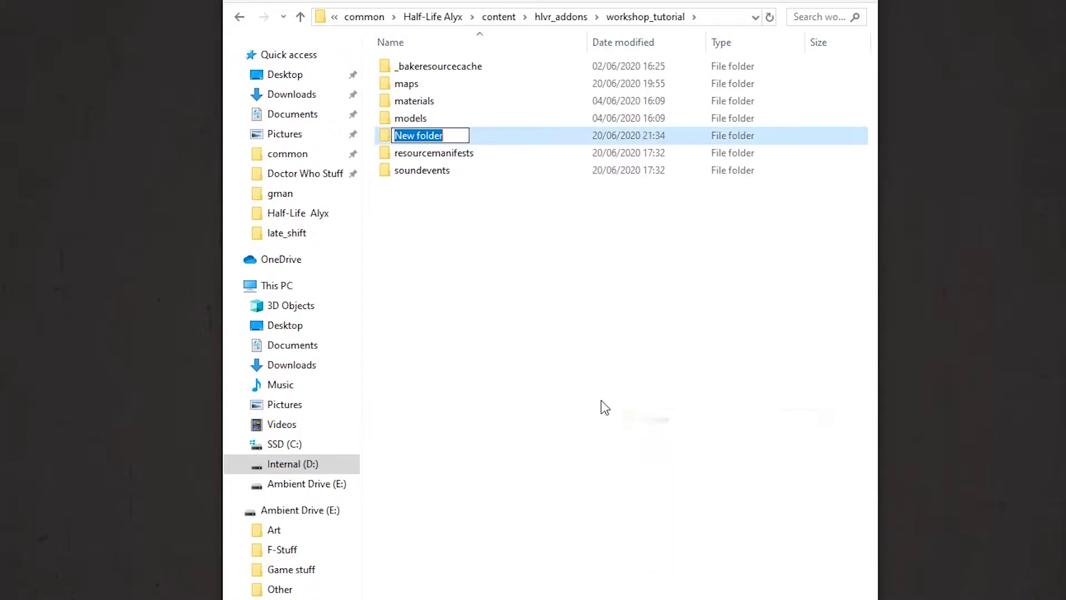
text(sounds)
key(Return)
double_click(457, 172)
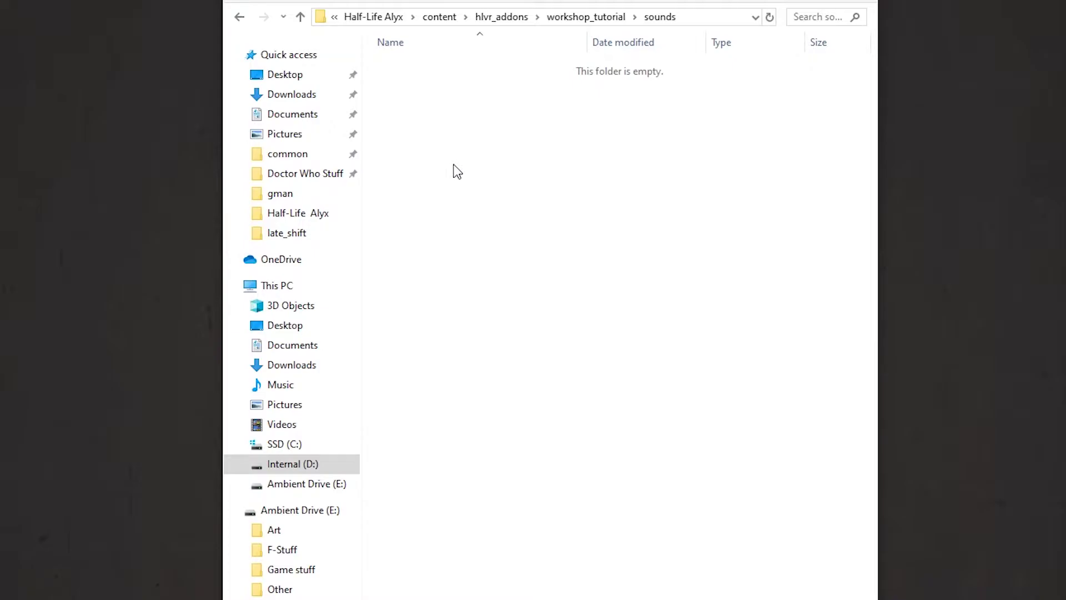
click(822, 599)
right_click(545, 172)
click(485, 461)
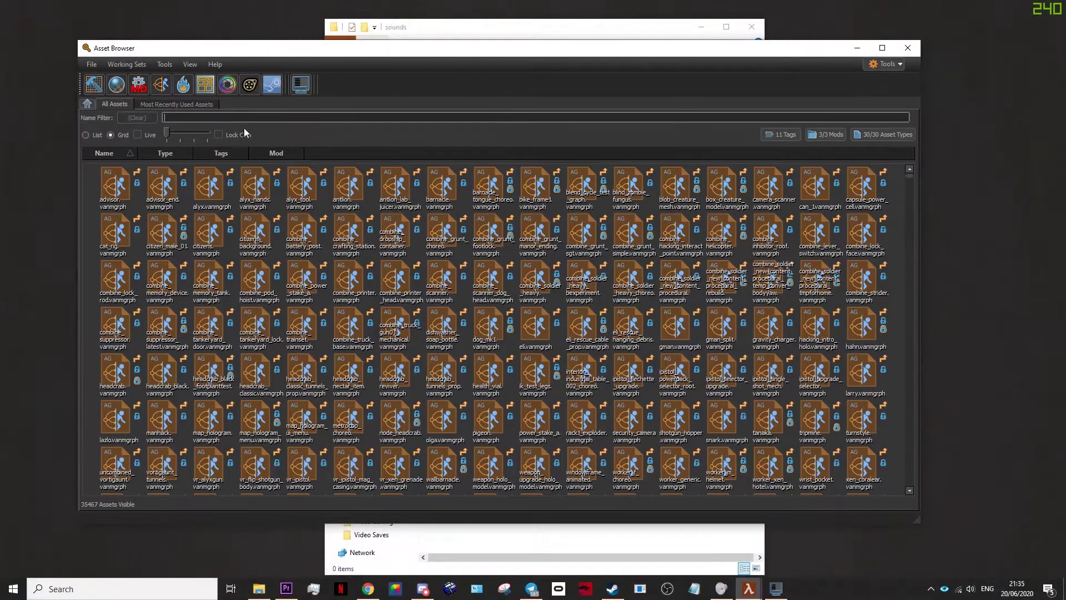
Filter the Asset Browser by gman and locate the 04_00200.vsnd sound and its folder path.
drag(166, 51, 234, 83)
scroll(556, 410, down, 1)
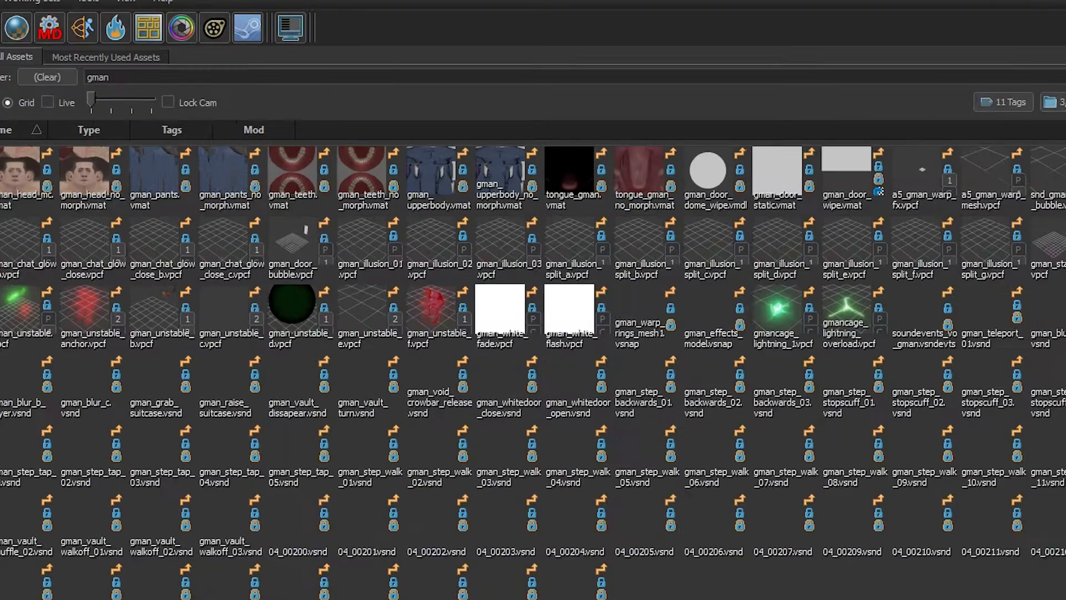
right_click(916, 329)
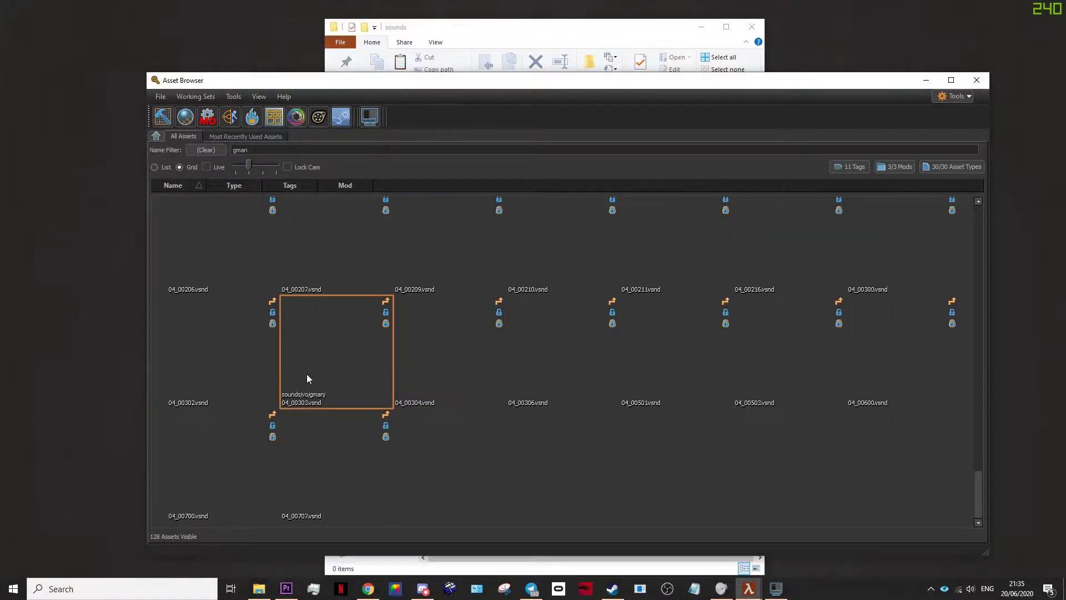
scroll(306, 374, up, 3)
scroll(318, 332, up, 3)
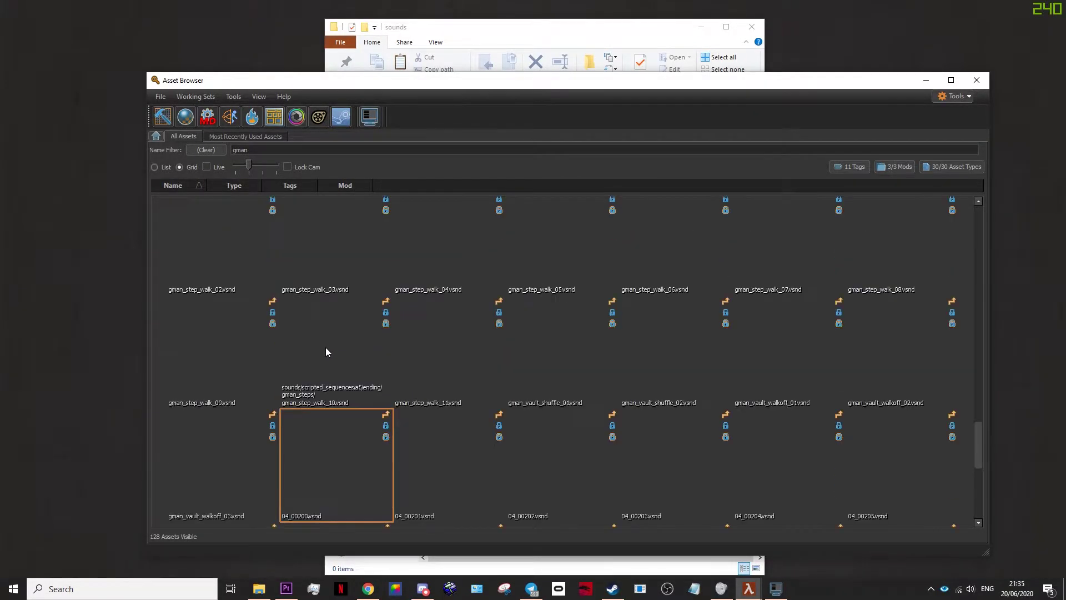
scroll(977, 444, down, 2)
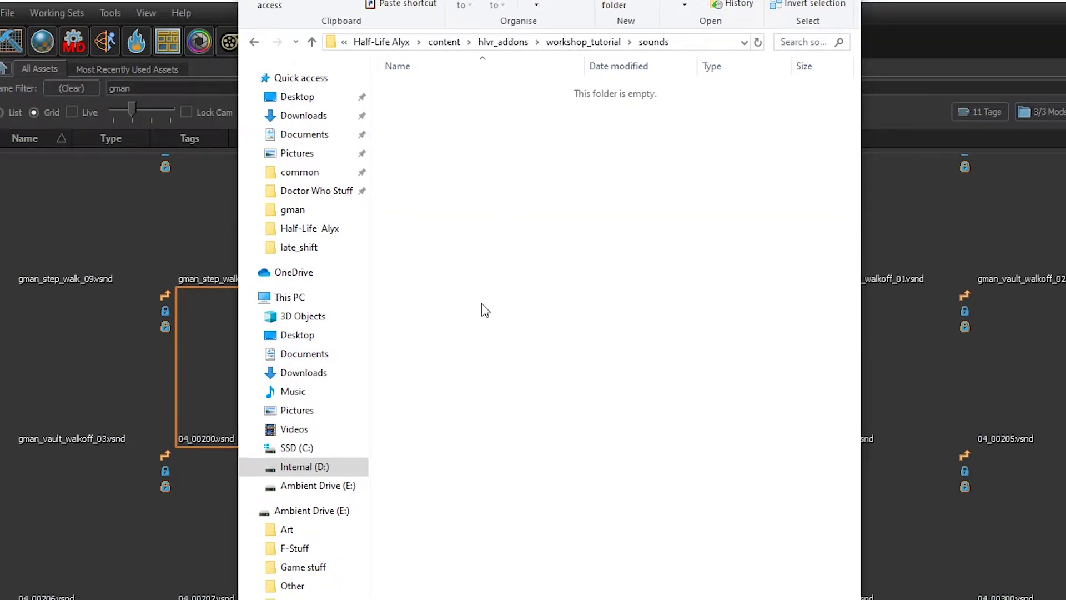
Create a folder named vo inside the addon's sounds folder in File Explorer.
right_click(485, 310)
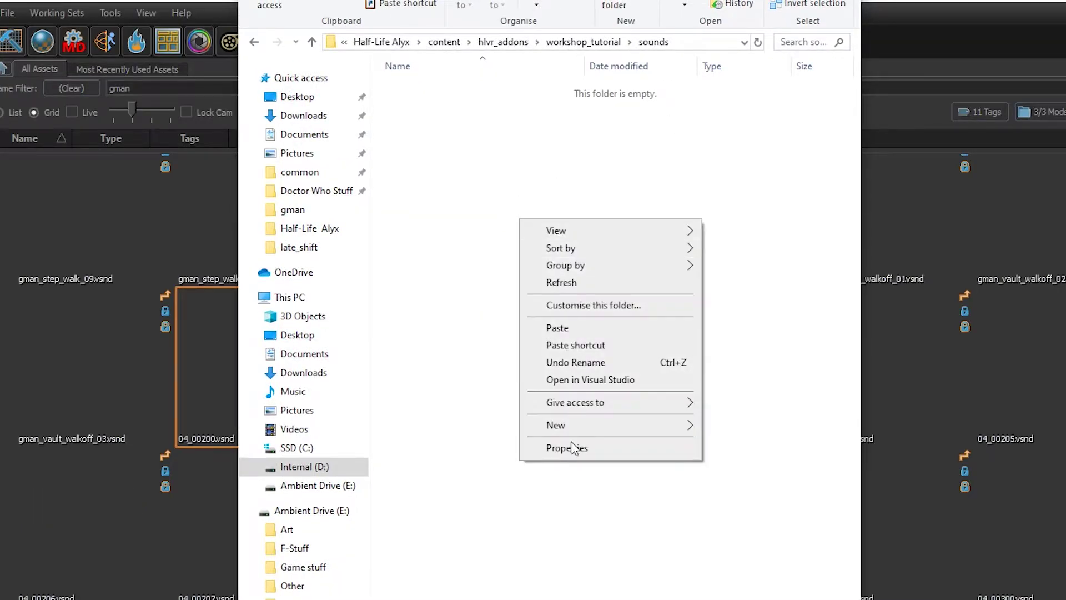
mouse_move(566, 428)
click(753, 428)
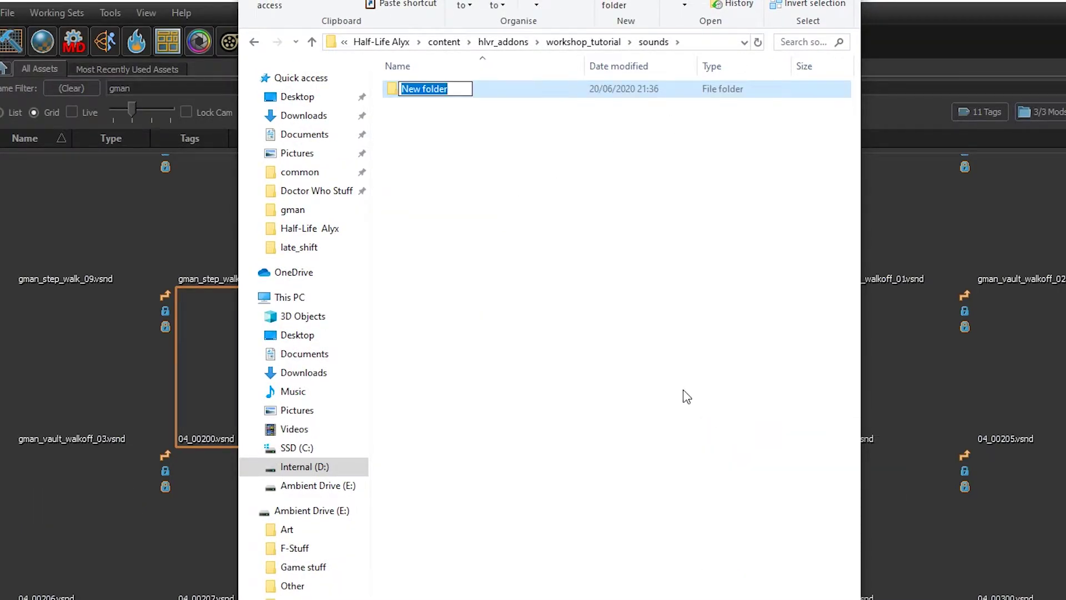
text(vo)
click(669, 396)
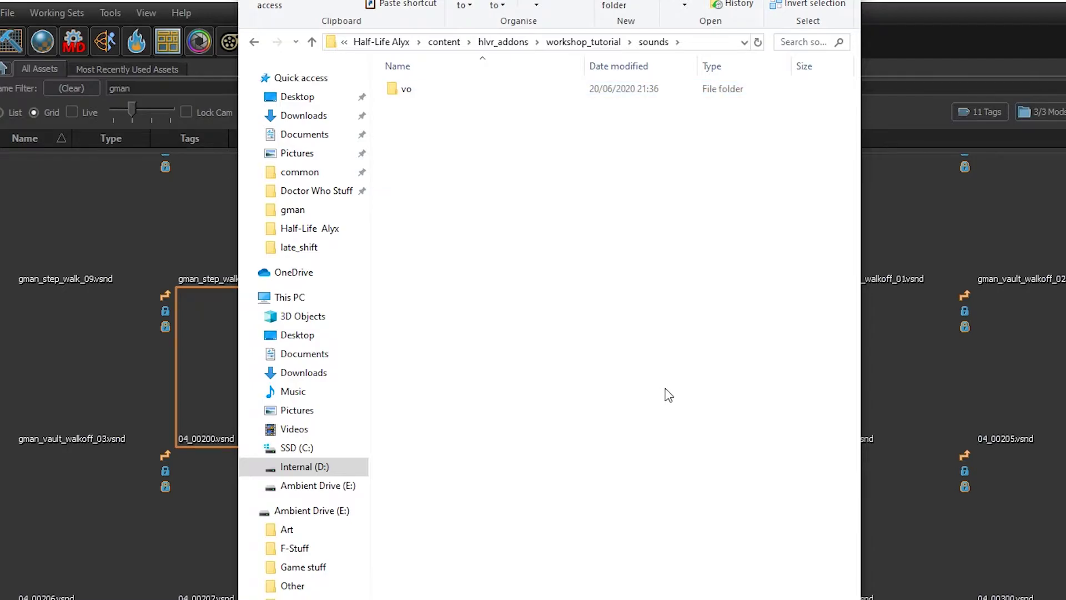
Create a folder named gman inside the vo folder and open it.
double_click(447, 89)
right_click(508, 238)
mouse_move(565, 447)
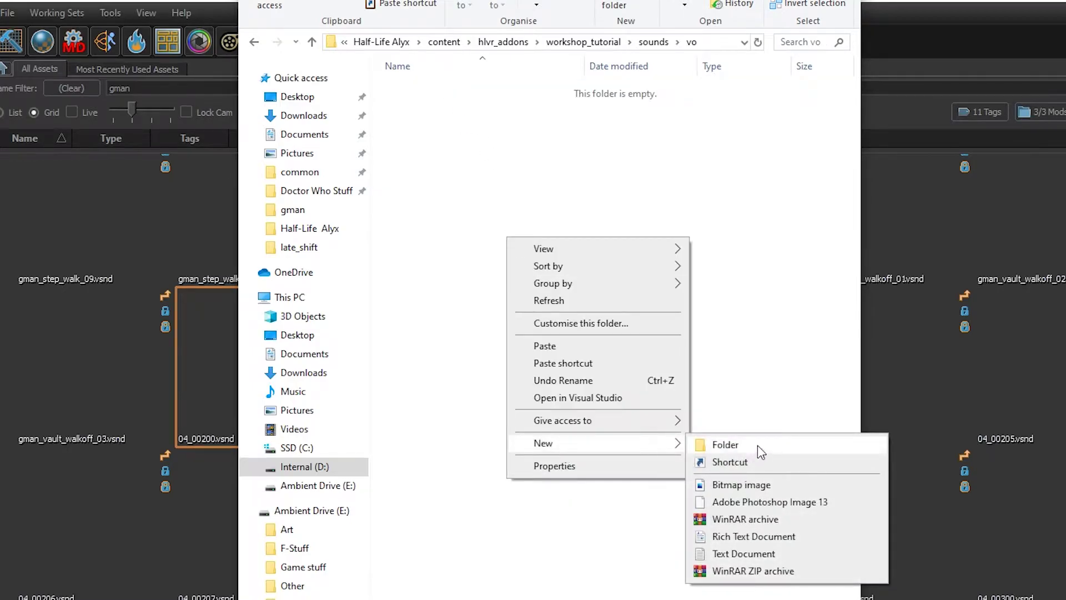
click(757, 444)
text(gman)
drag(606, 1, 627, 0)
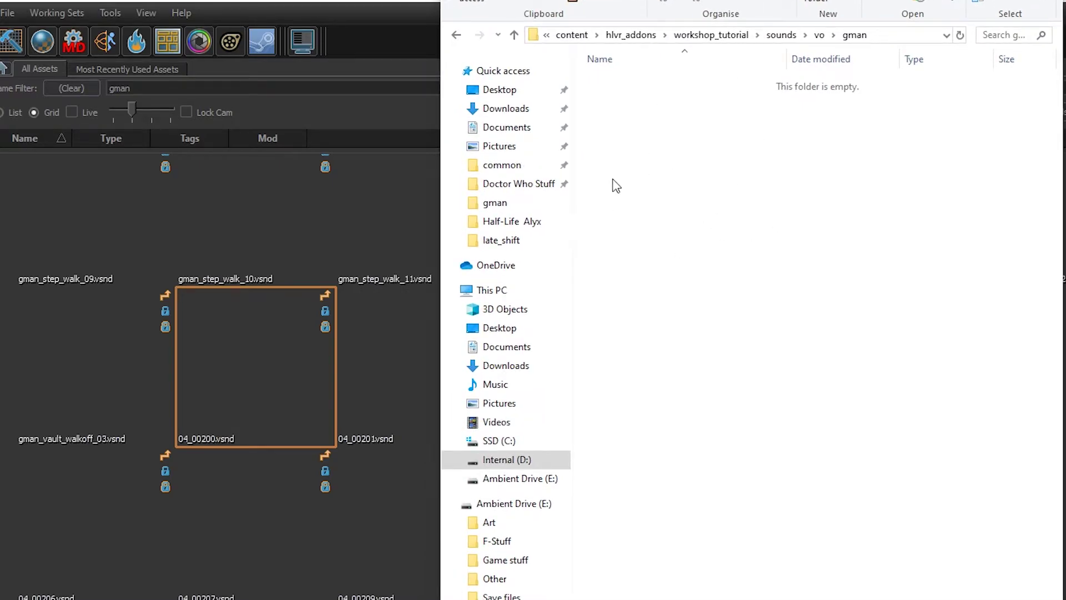
Copy the converted WAV file from the Desktop into the addon's sounds\vo\gman folder.
click(492, 89)
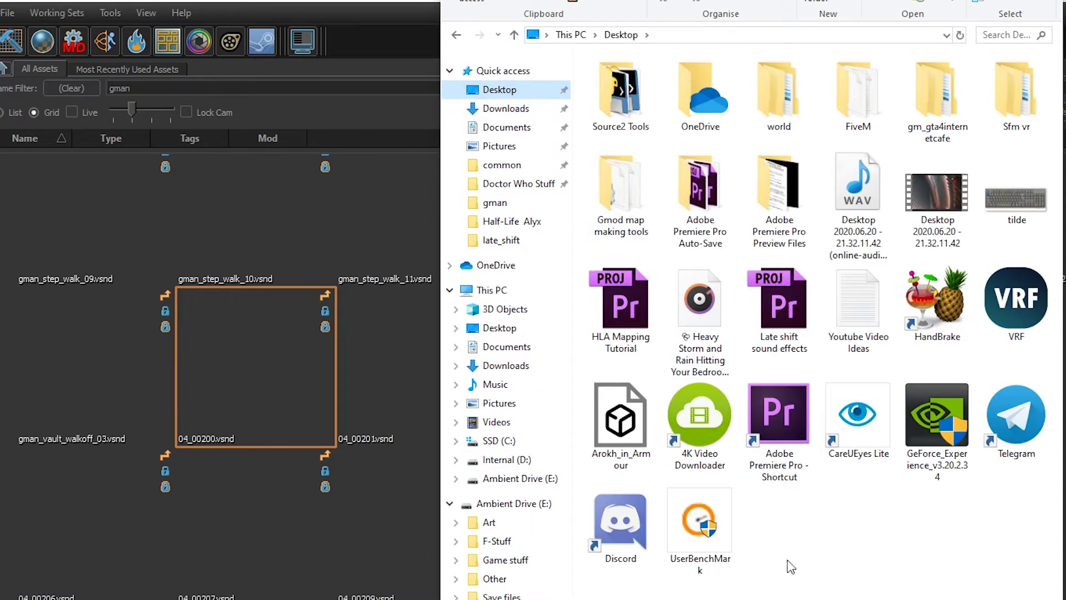
right_click(839, 222)
click(855, 483)
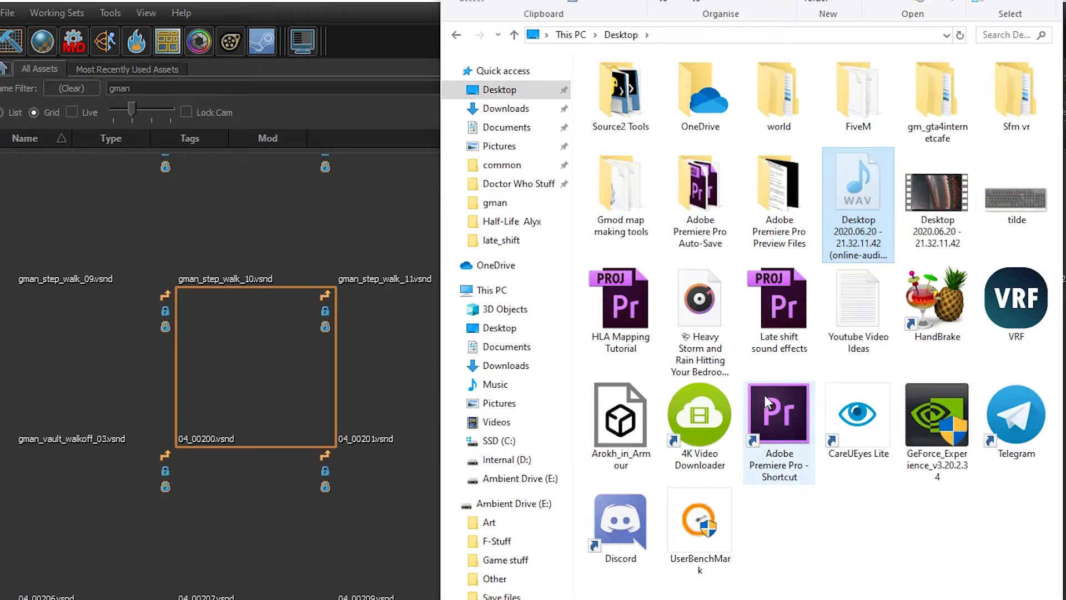
key(alt+Left)
key(ctrl+v)
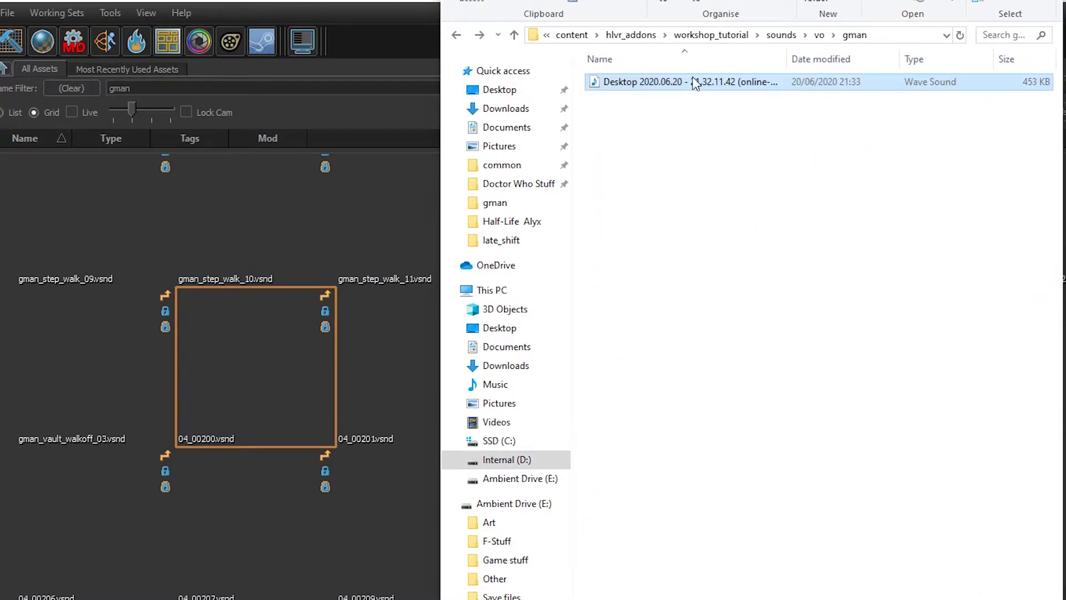
Rename the pasted WAV file to 04_00200 and return to the Asset Browser to check the matching asset.
right_click(693, 81)
click(761, 399)
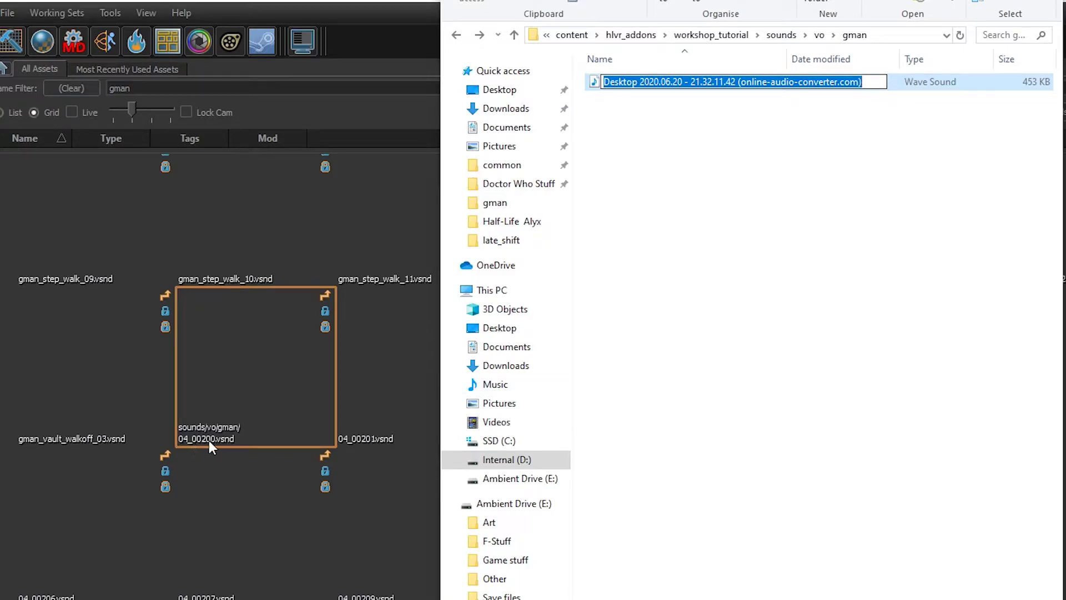
text(04_)
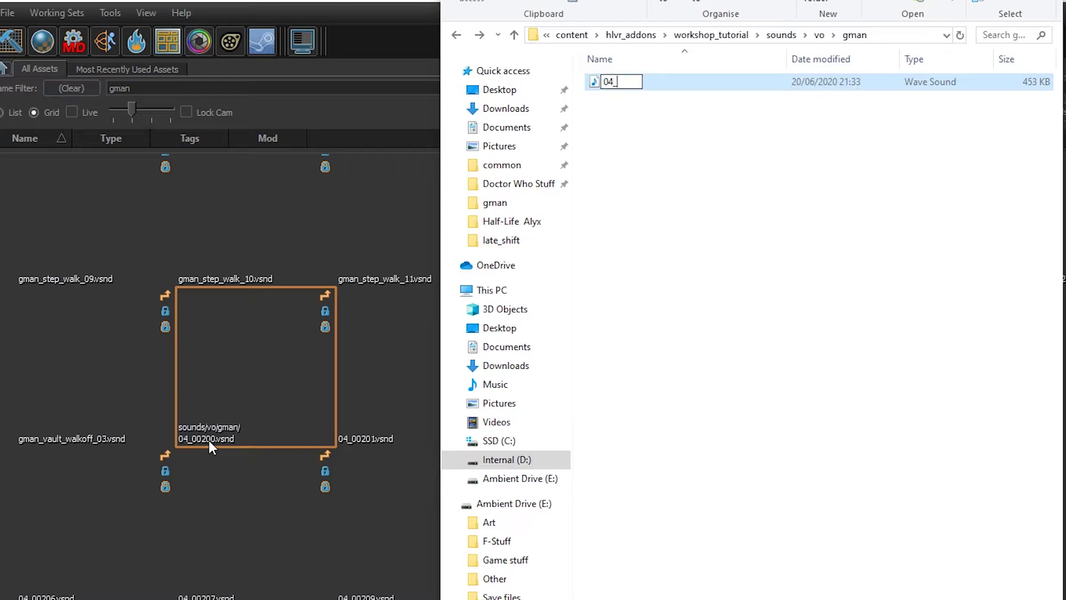
text(00200)
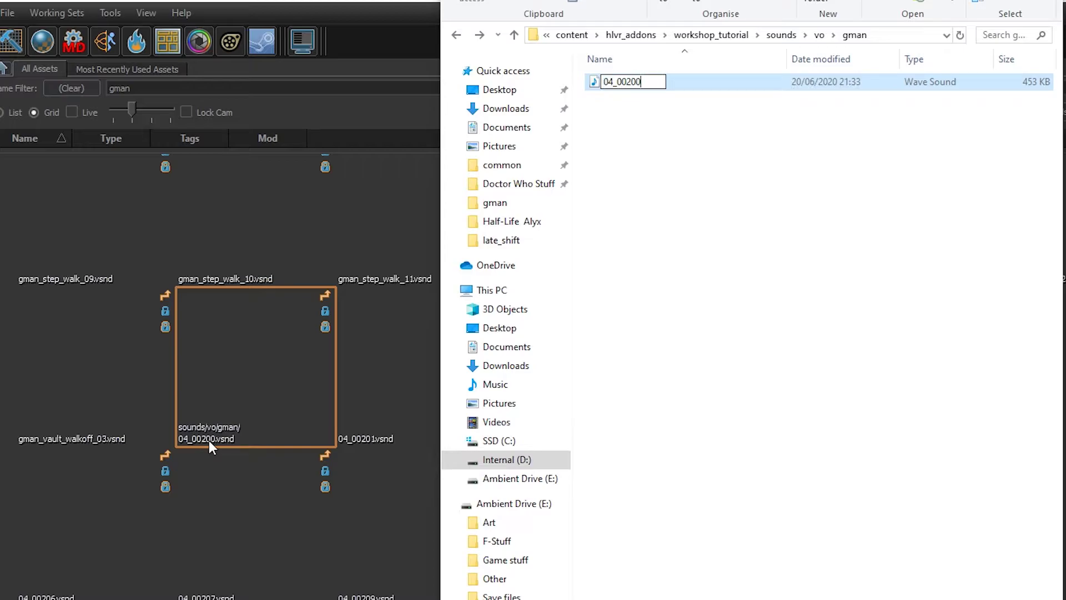
click(738, 289)
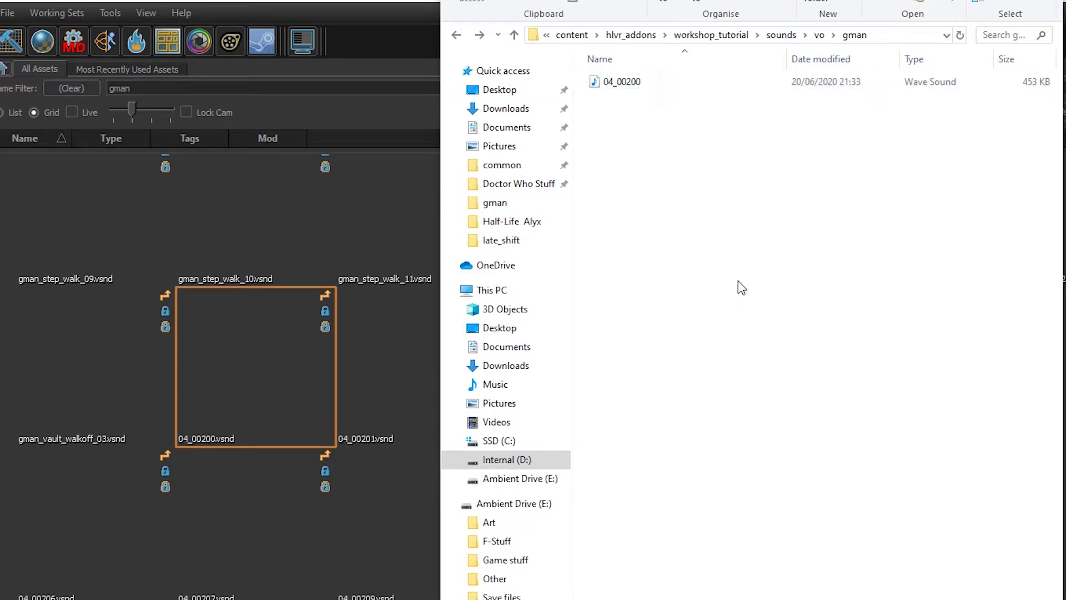
click(239, 2)
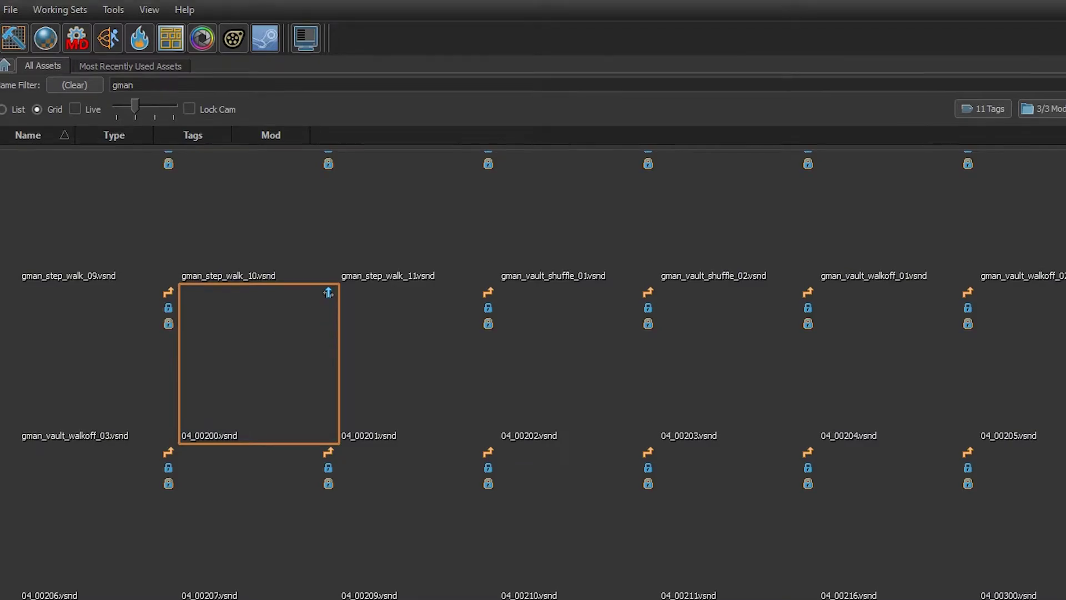
Launch Wavosaur from the Gmod map making tools folder on the Desktop.
mouse_move(555, 1)
mouse_down()
mouse_move(567, 0)
mouse_move(551, 1)
mouse_up()
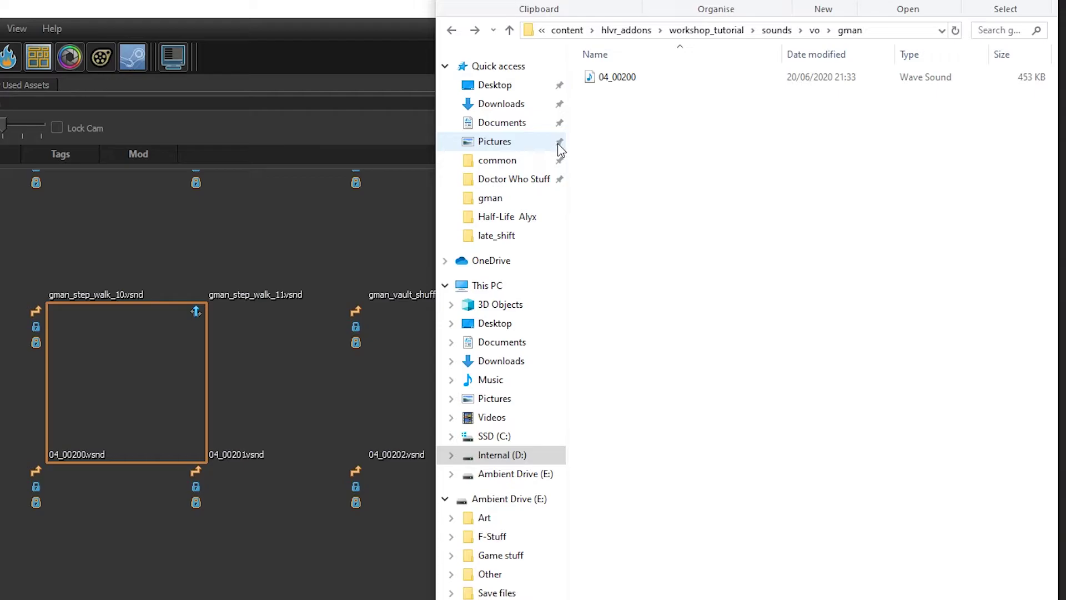
click(497, 86)
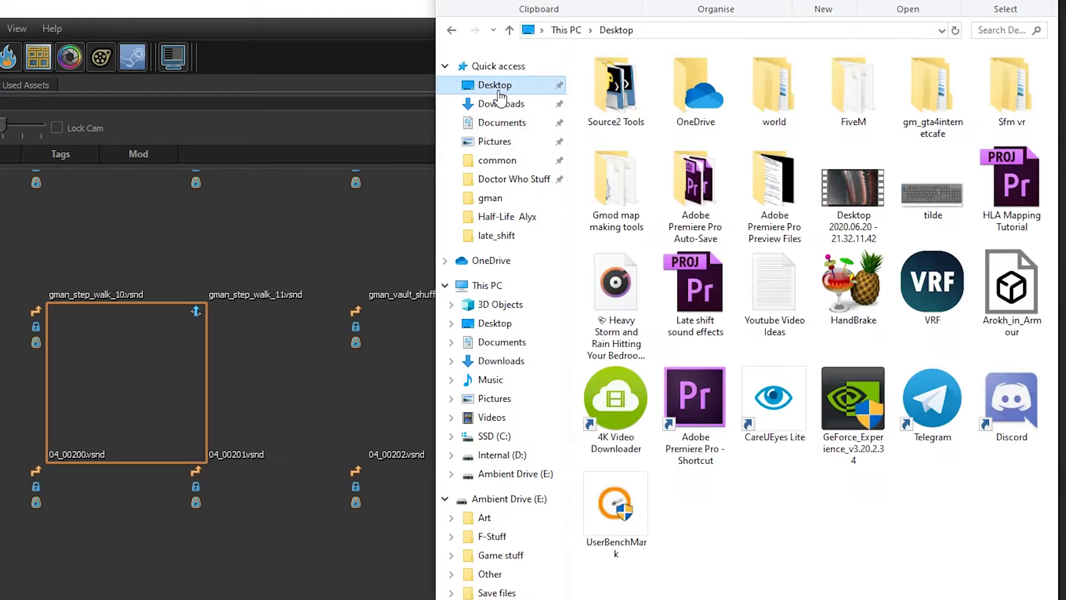
double_click(619, 188)
double_click(632, 94)
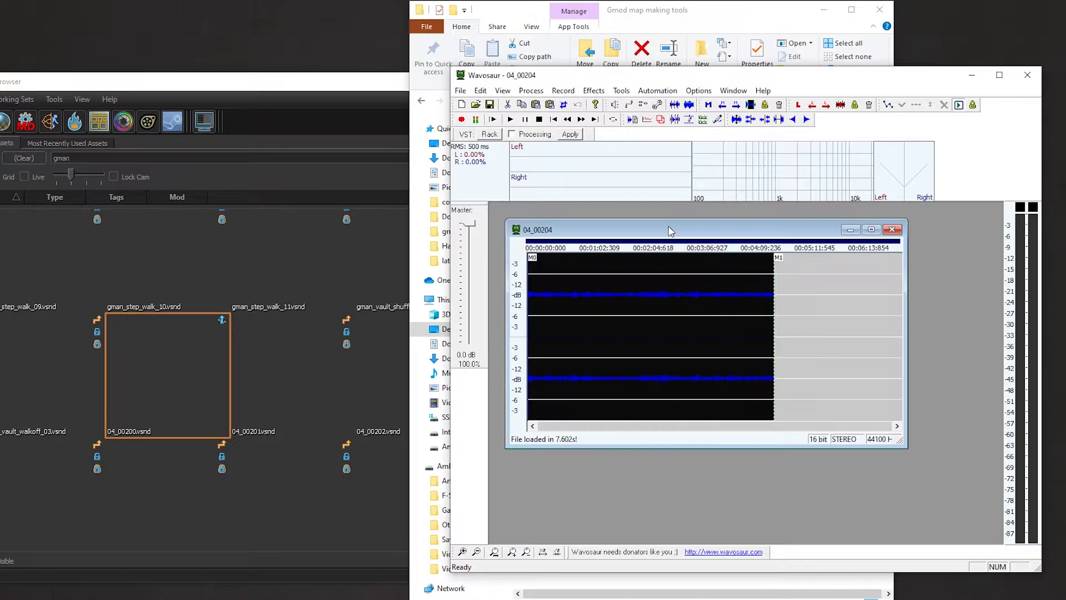
Close the 04_00204 waveform and load 04_00200 from the addon's gman folder into the audio editor.
click(892, 230)
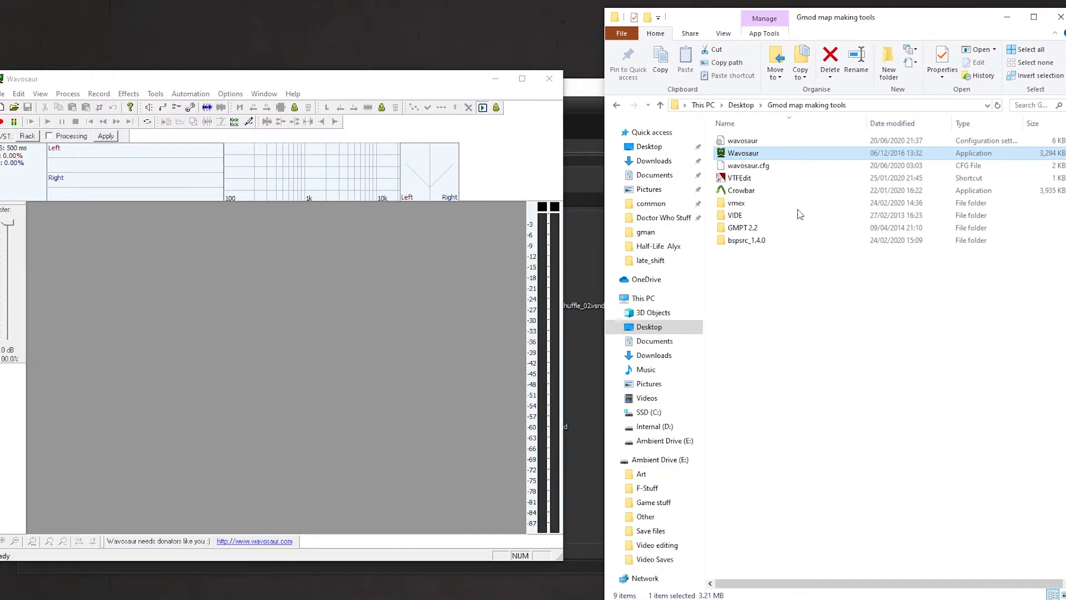
key(alt+Up)
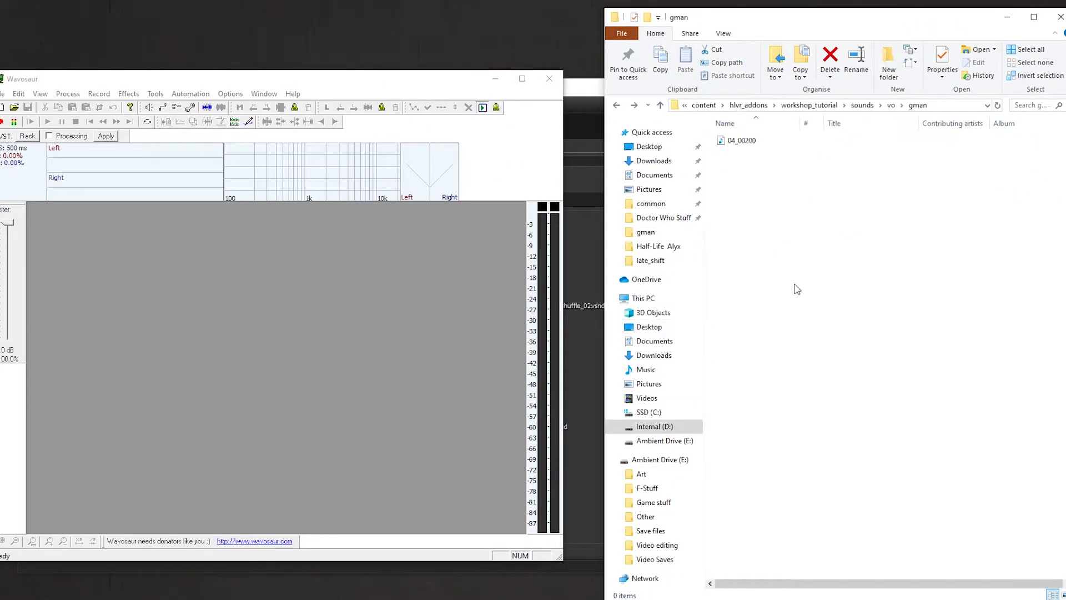
click(746, 145)
drag(744, 142, 284, 346)
click(204, 221)
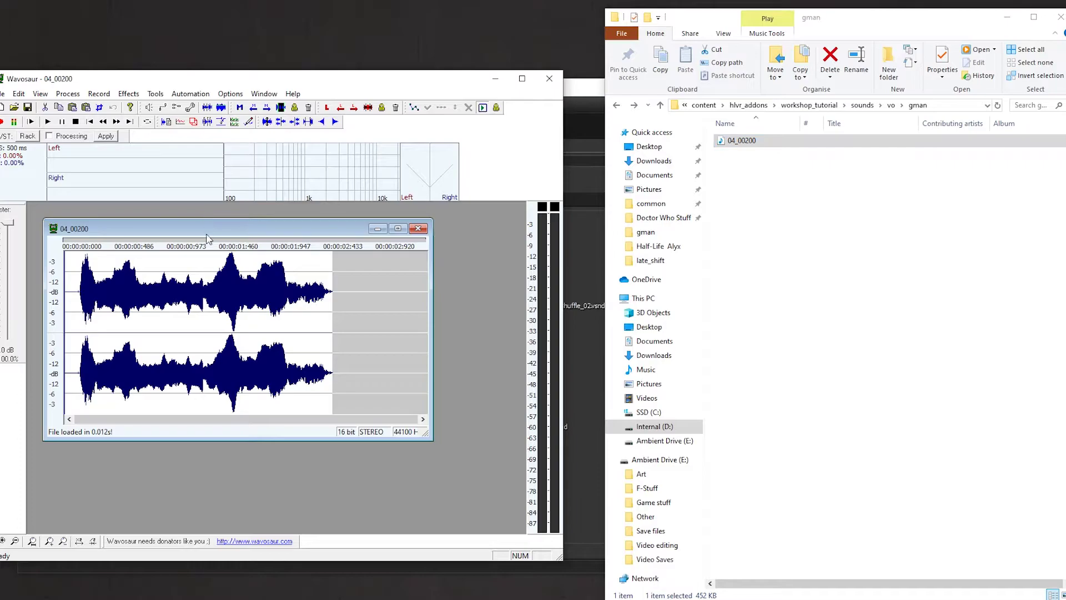
Insert markers at the start and end of the whole 04_00200 waveform, save the file and close the editor.
key(ctrl+a)
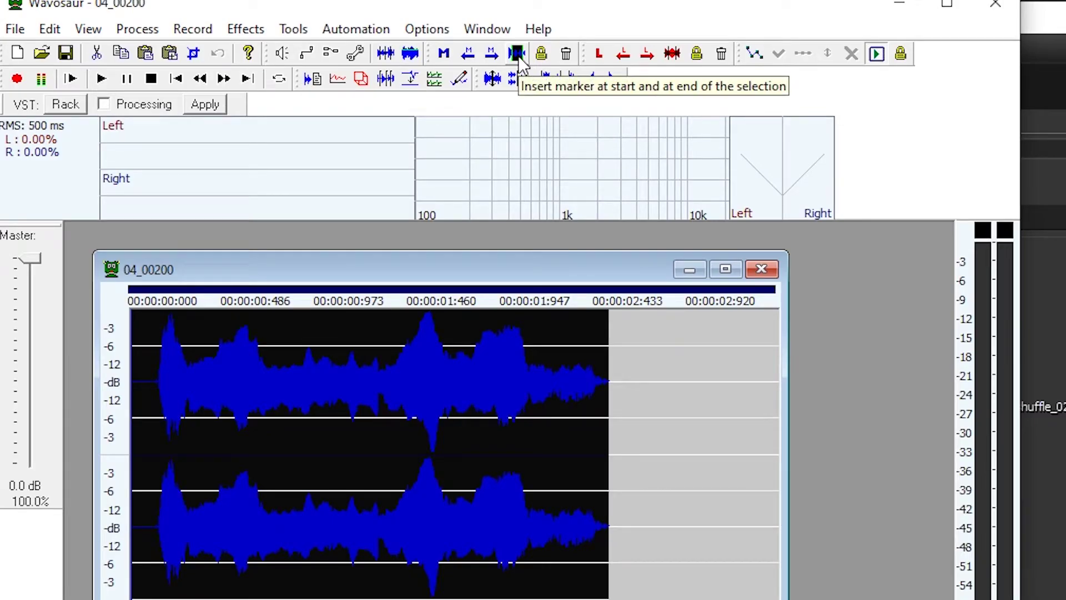
click(517, 54)
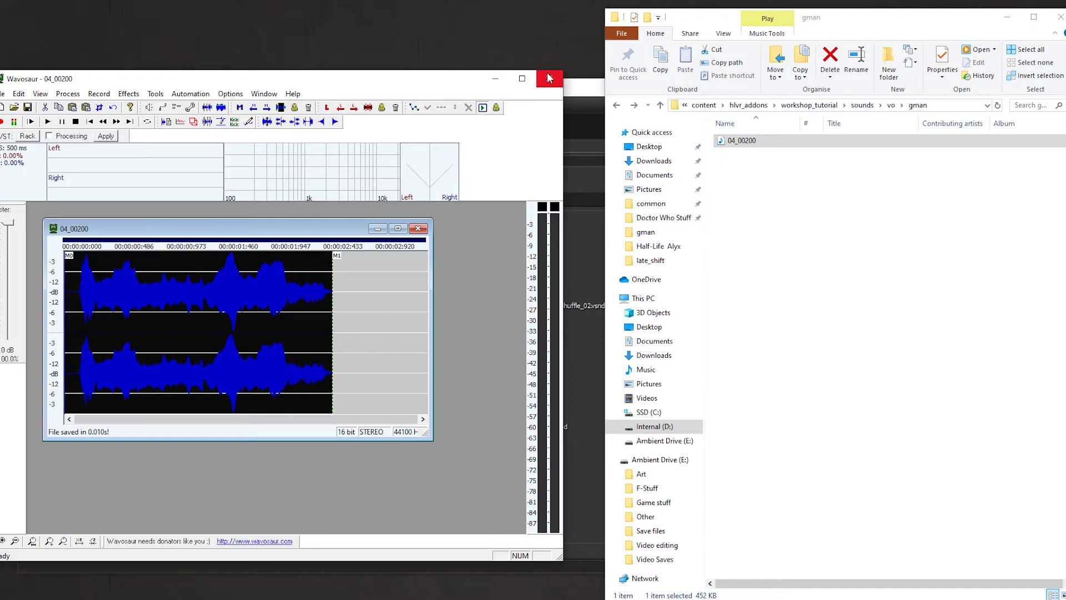
click(548, 79)
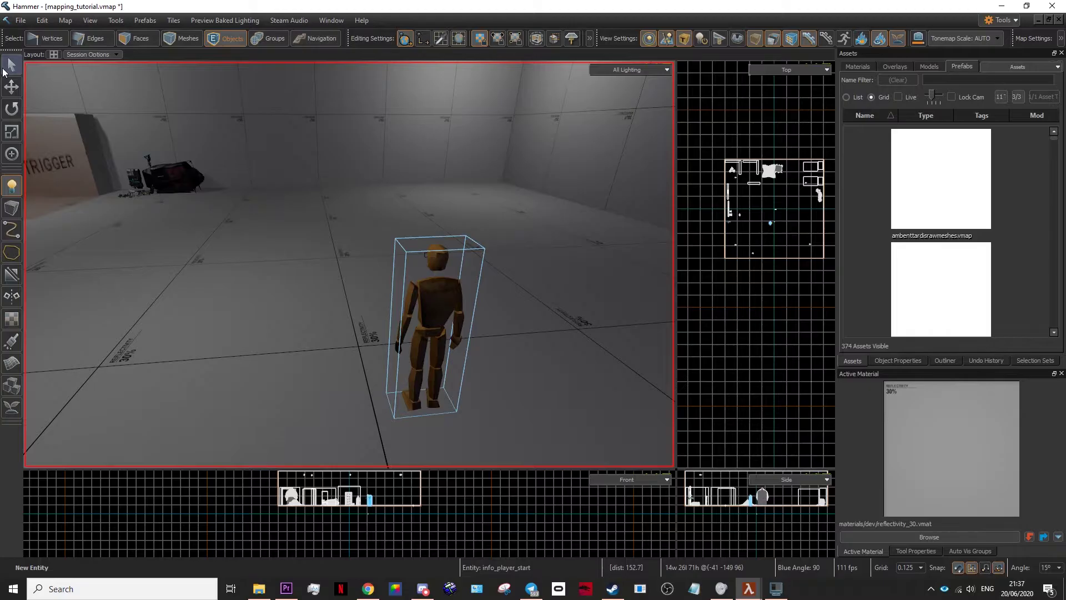
Place a new entity on the floor of the mapping_tutorial map in Hammer and set its class to ambient_generic.
click(5, 68)
key(alt+Return)
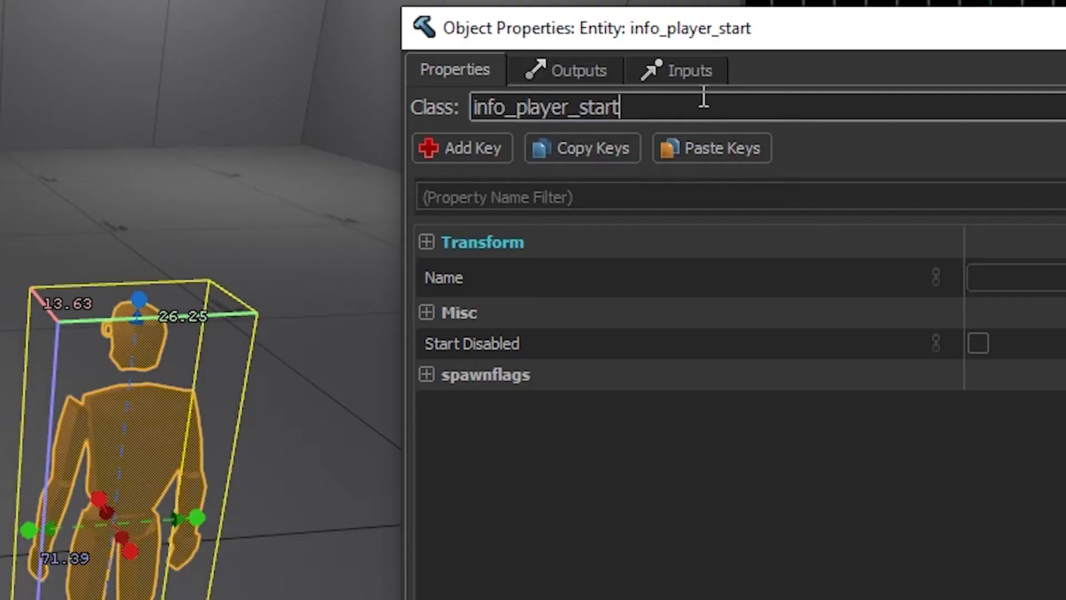
double_click(701, 100)
text(ambi)
right_drag(348, 263, 381, 266)
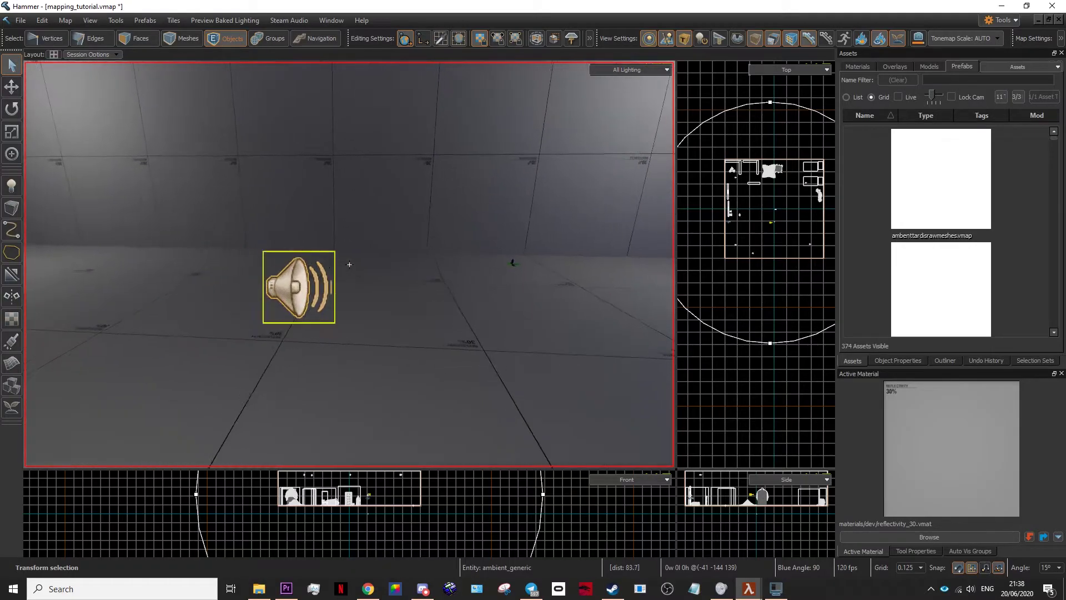
key(alt+Return)
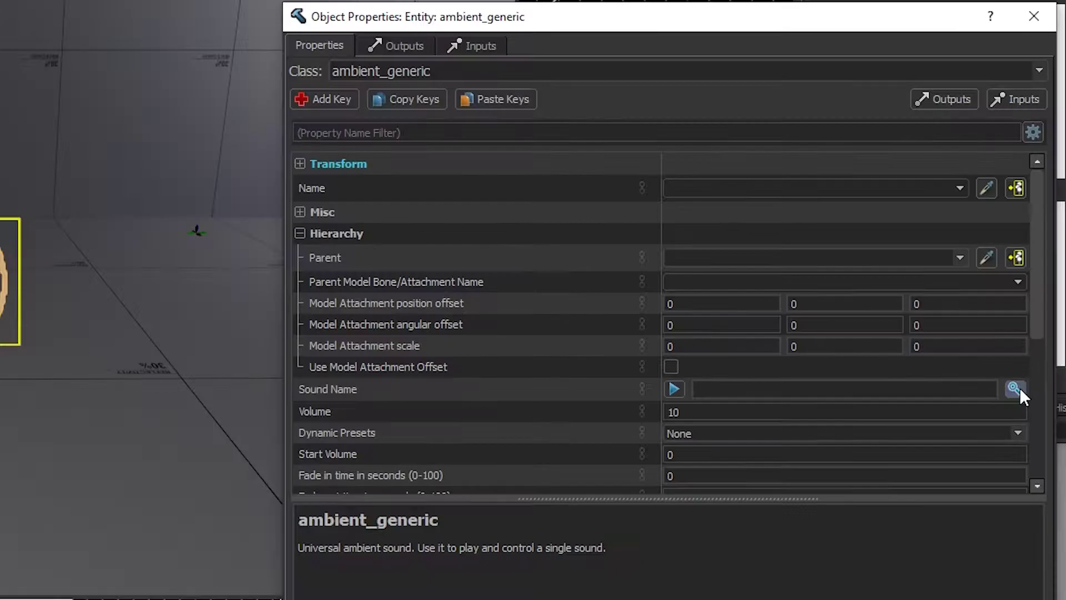
Find the 04_0 sound events, assign vo.04_00200 as the ambient_generic's sound name, and save the map.
click(962, 349)
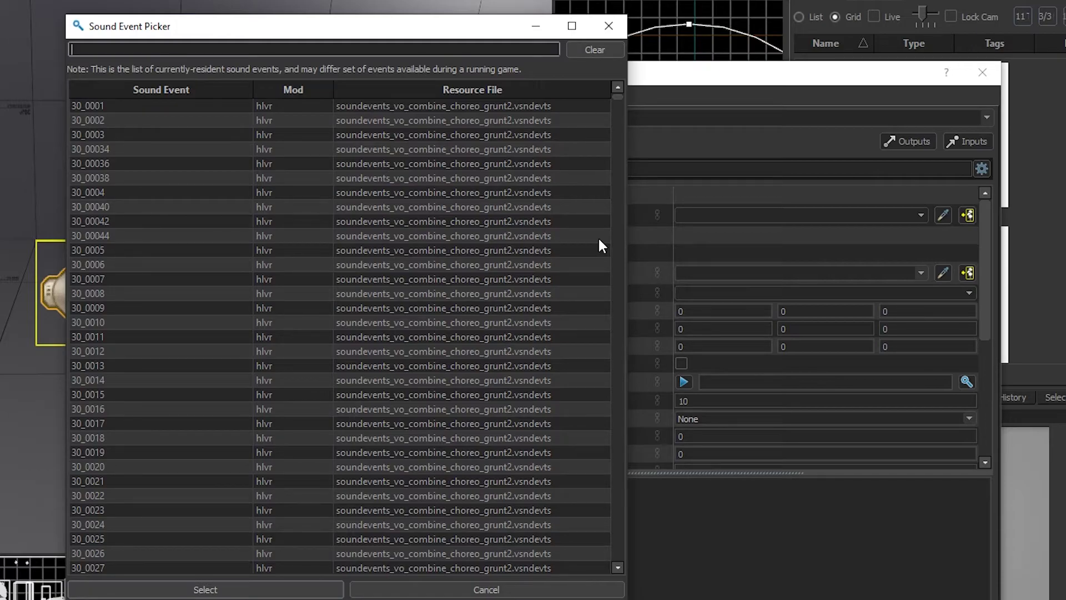
text(04_0)
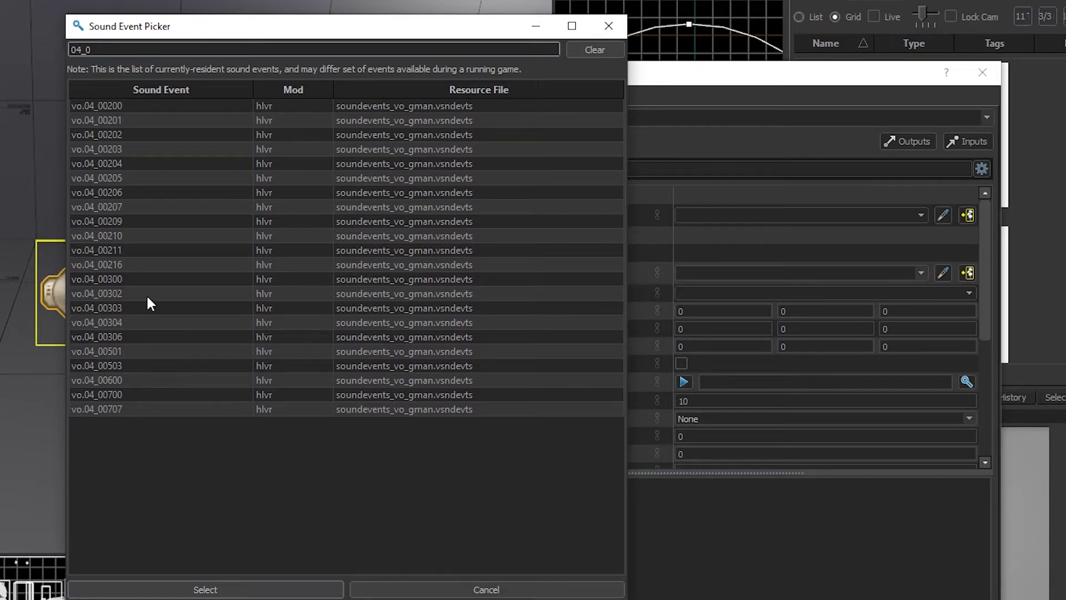
click(112, 106)
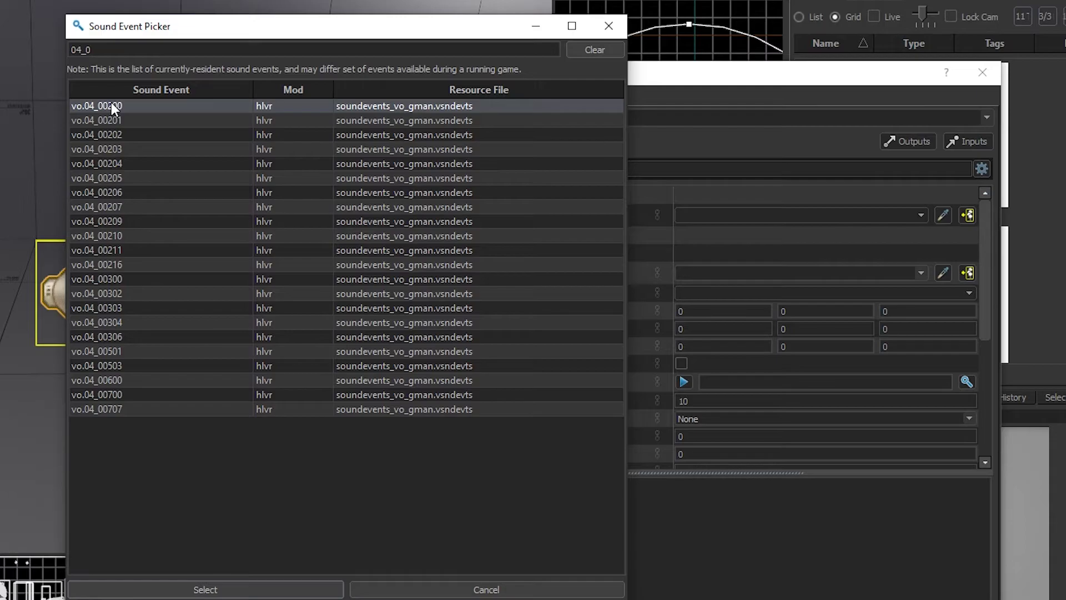
double_click(111, 104)
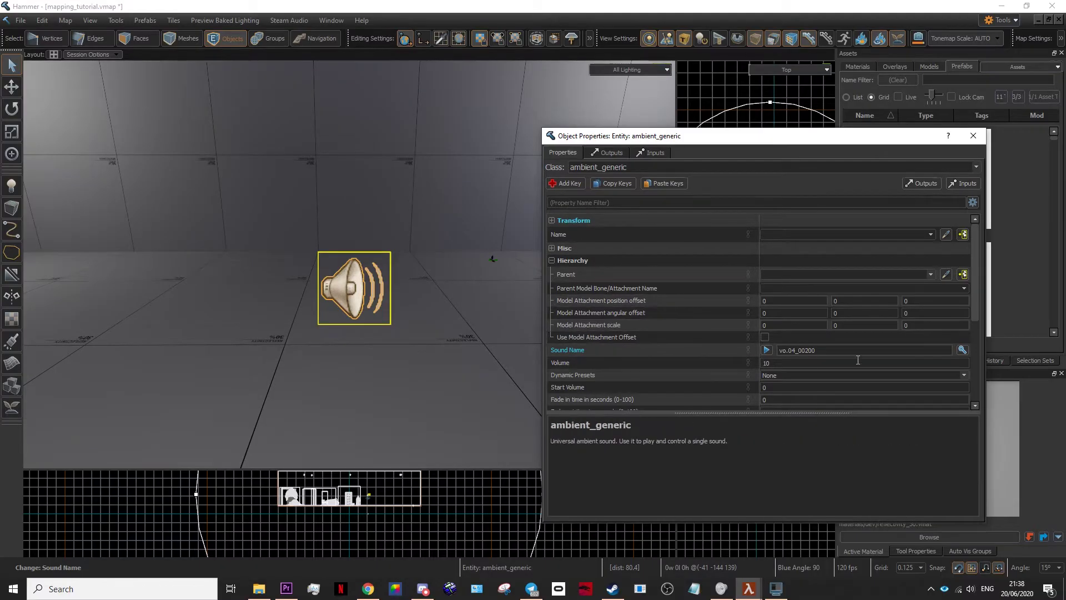
scroll(661, 331, down, 1)
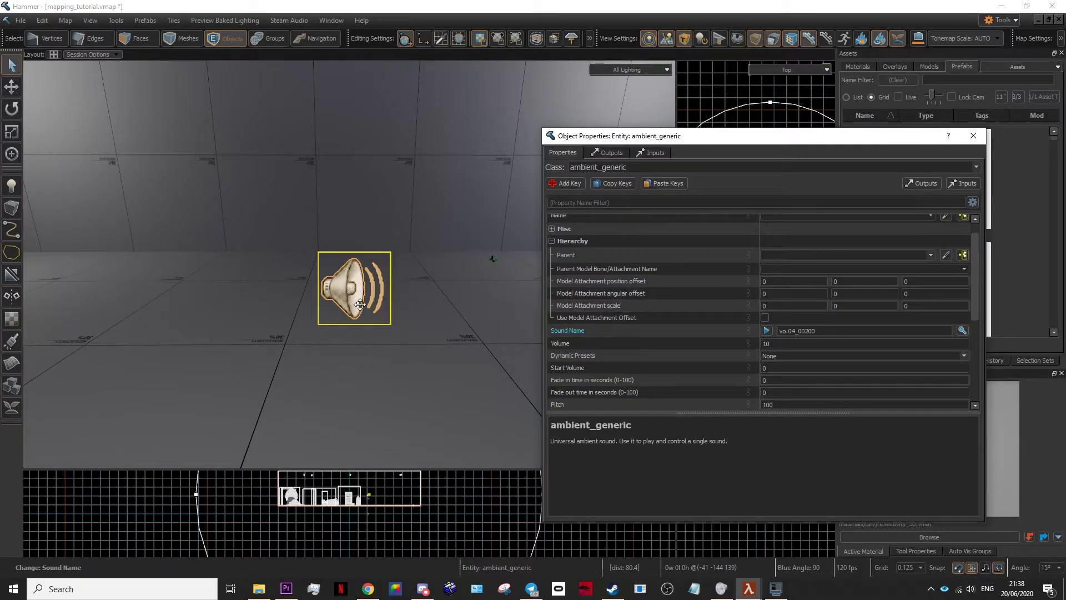
scroll(689, 261, down, 2)
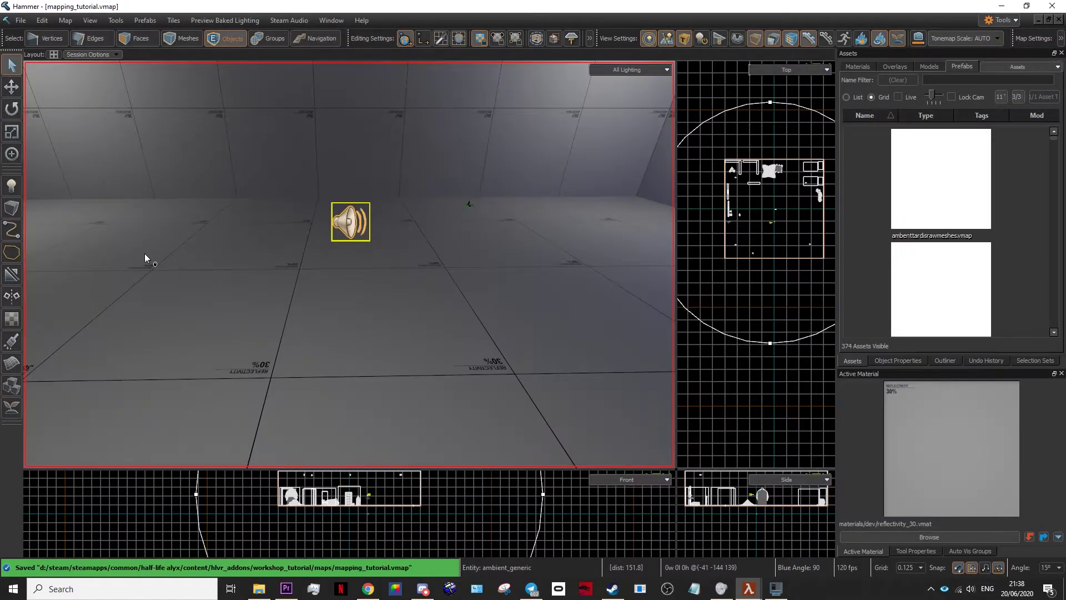
Draw a block about 149 × 101 × 138 units around the sound entity and tie it to a trigger_multiple entity.
click(10, 209)
drag(252, 301, 525, 416)
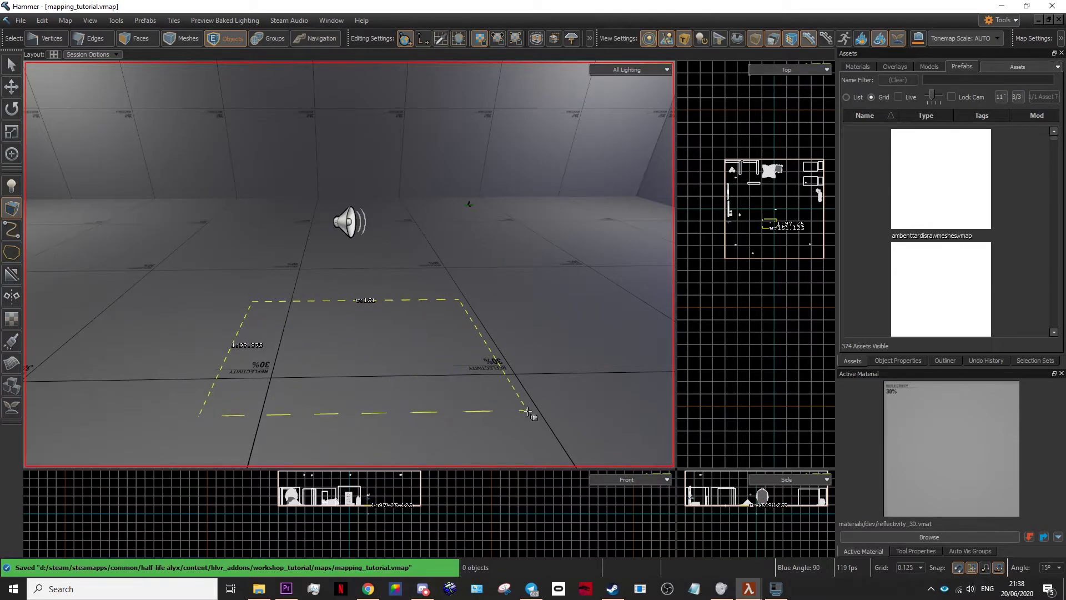
key(Return)
drag(358, 347, 372, 103)
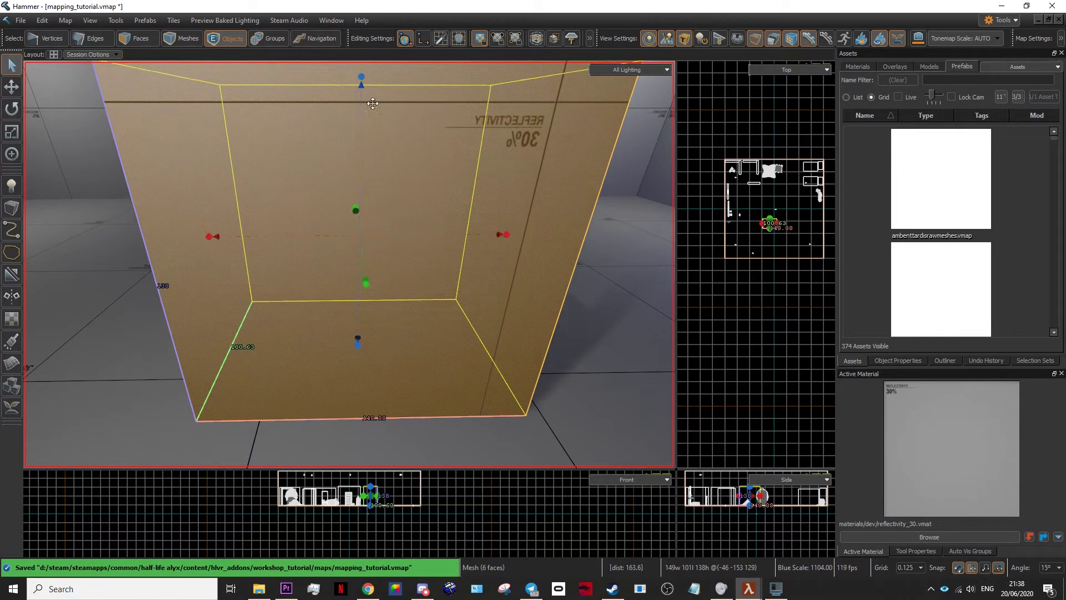
right_drag(372, 103, 349, 264)
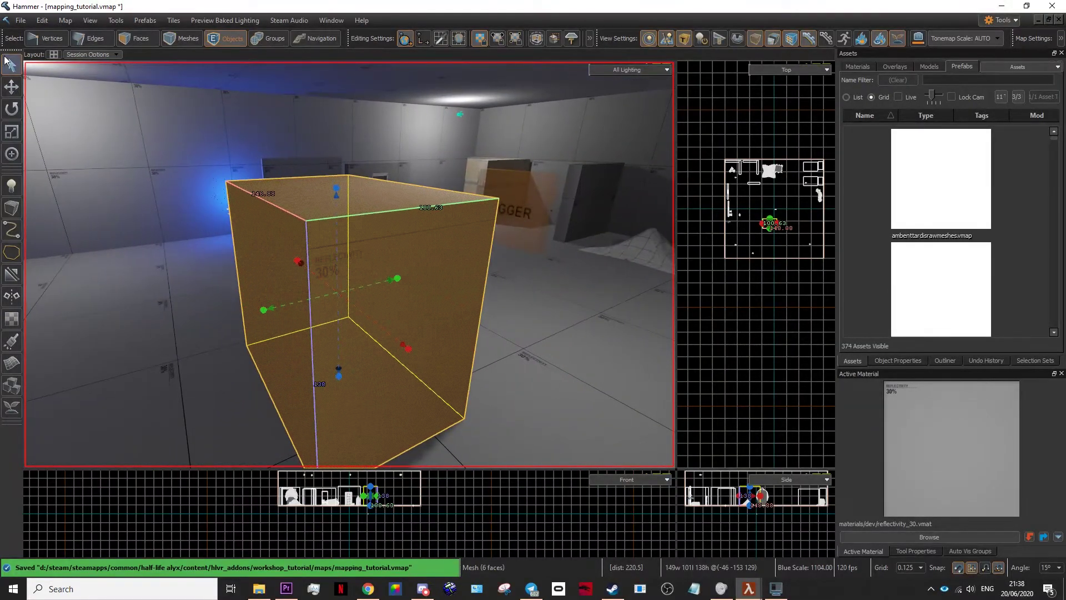
key(ctrl+t)
right_drag(332, 331, 349, 264)
Name the ambient_generic entity "ambients weird voice".
double_click(388, 285)
click(789, 234)
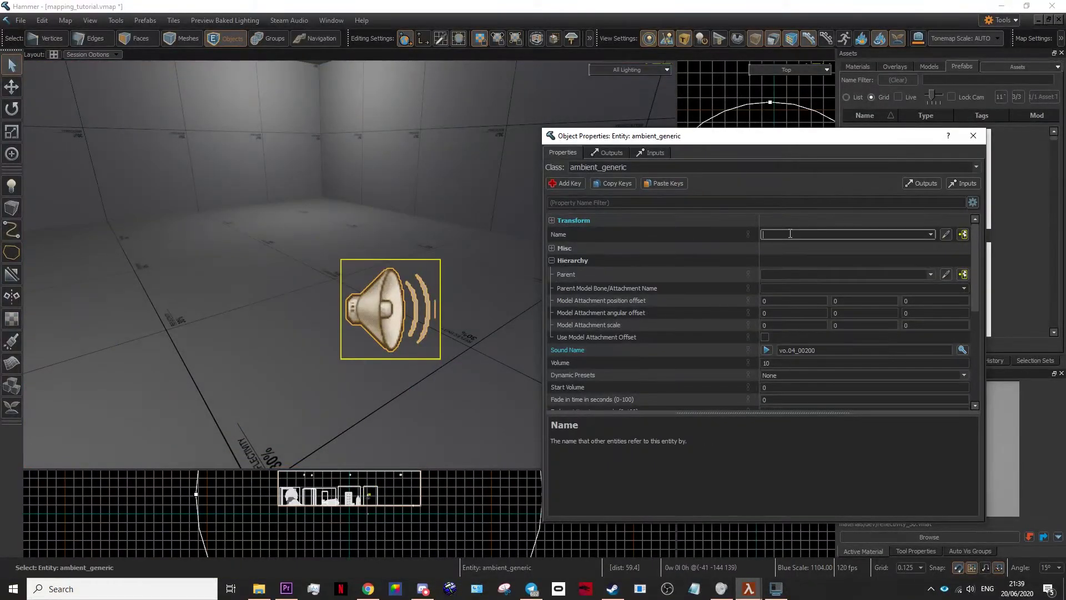
text(ambients weird voice)
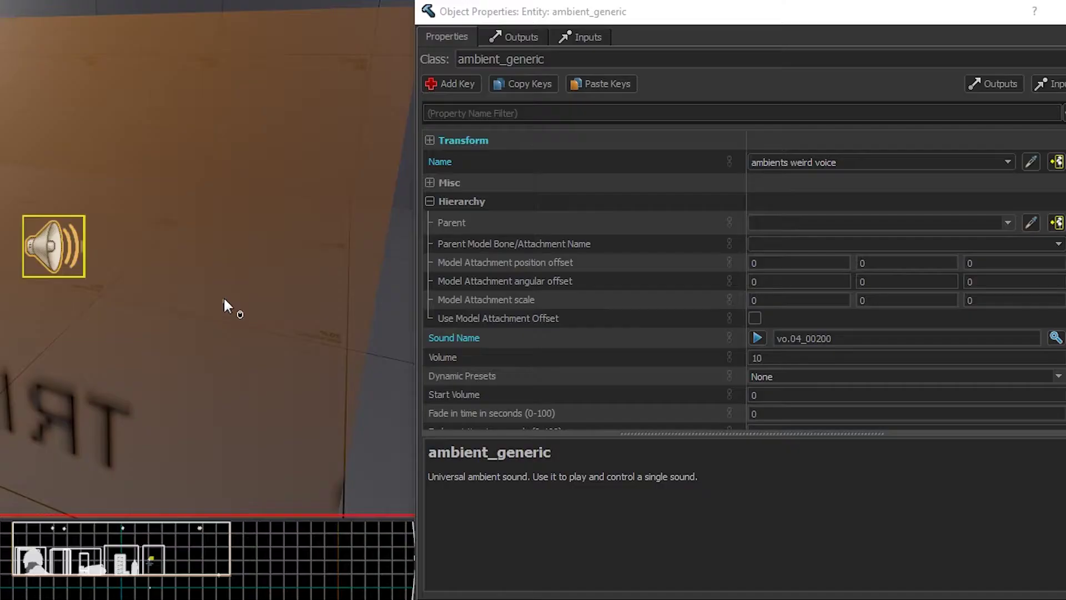
key(Escape)
Add an OnStartTouch output to the trigger_multiple that targets "ambients weird voice" with the PlaySound input.
click(527, 36)
click(360, 83)
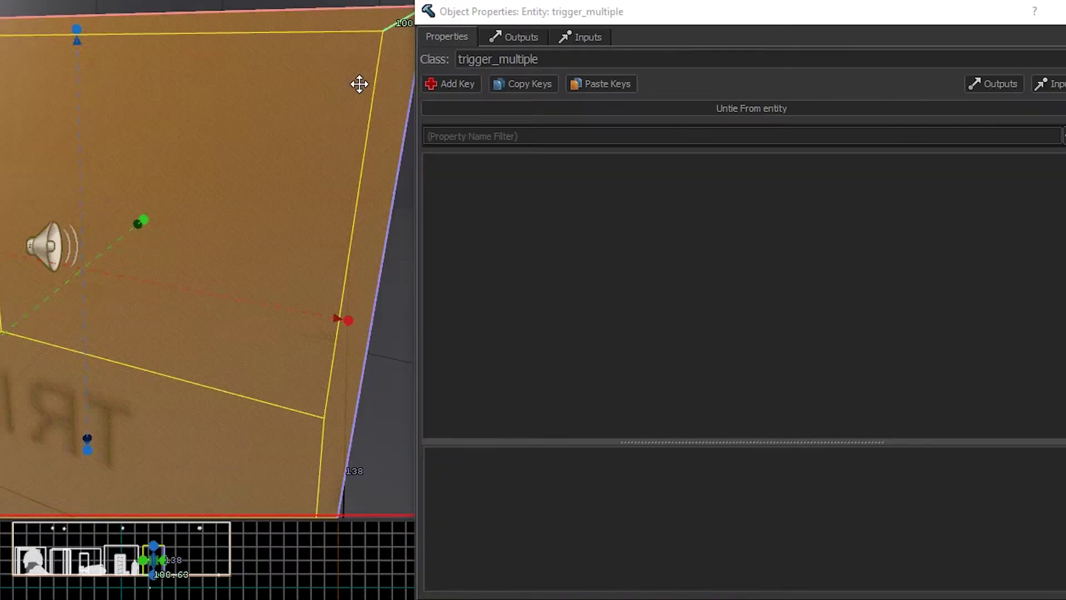
click(610, 499)
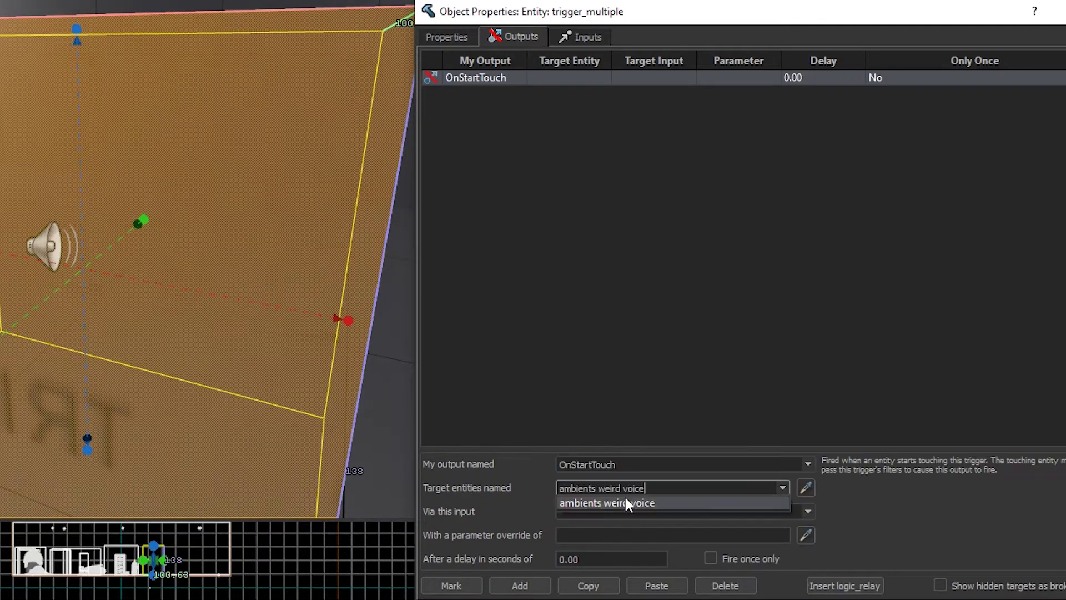
click(626, 500)
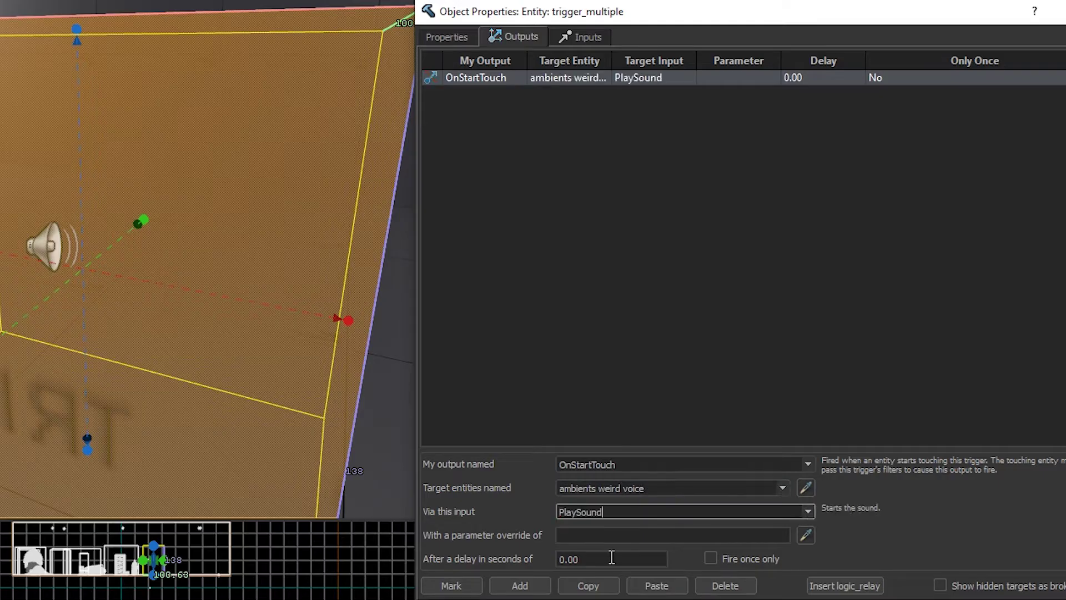
click(682, 340)
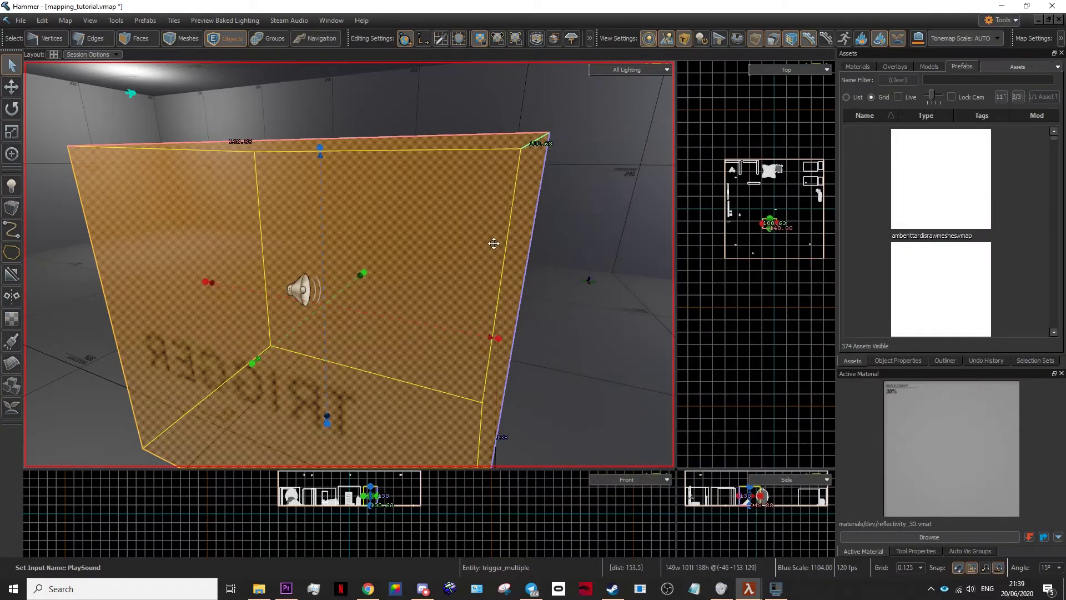
Inspect the trigger box around the sound entity from several angles and save the map.
key(z)
key(d)
right_drag(349, 265, 349, 264)
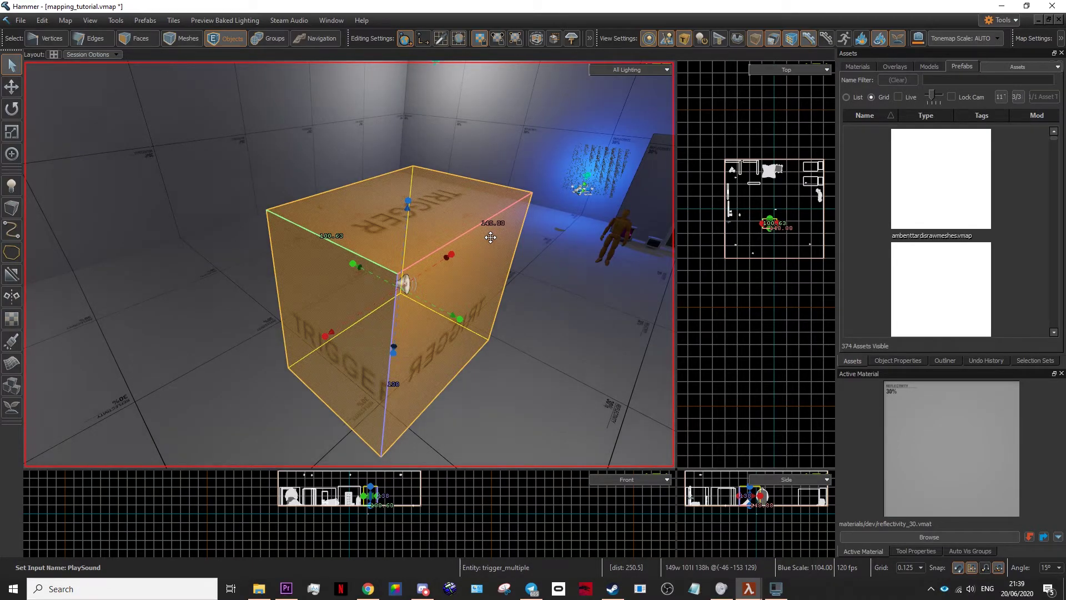
right_drag(477, 262, 505, 269)
key(ctrl+s)
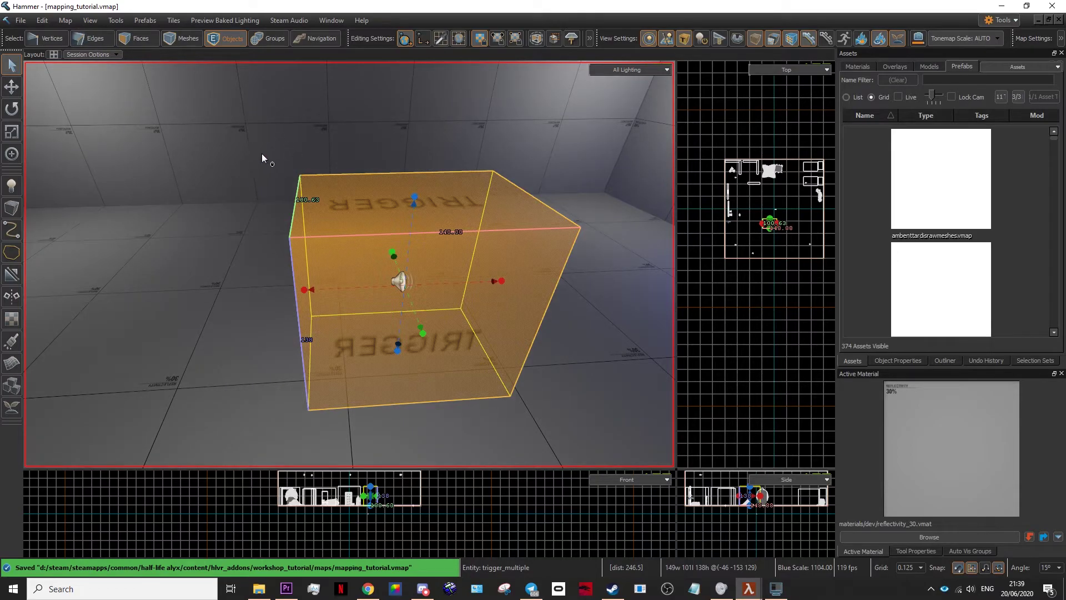
right_drag(262, 154, 263, 153)
Bake the map's Steam Audio reverb with the default settings.
click(290, 20)
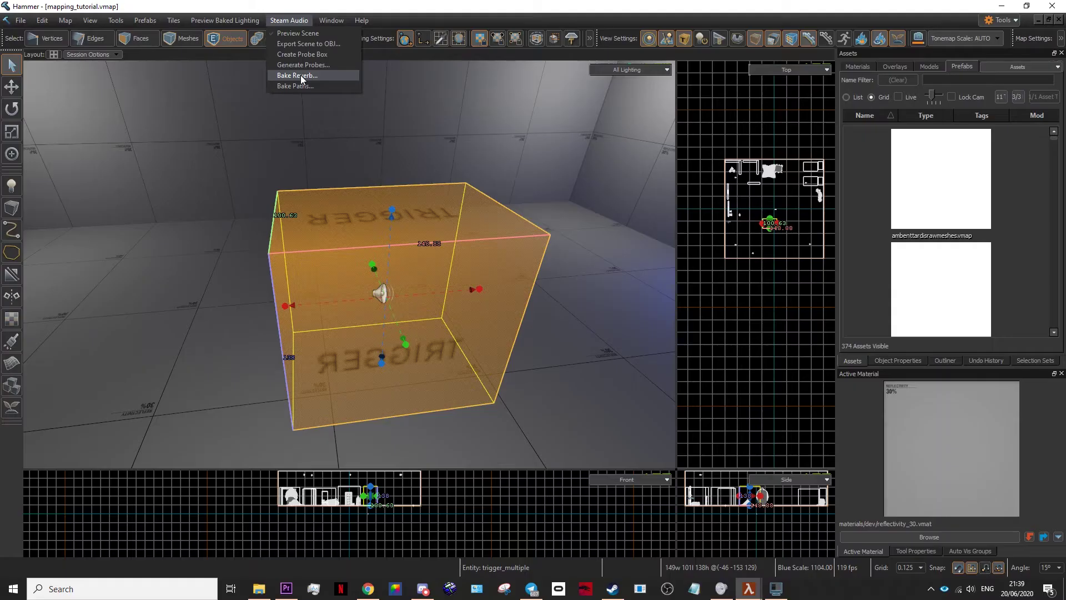
click(408, 185)
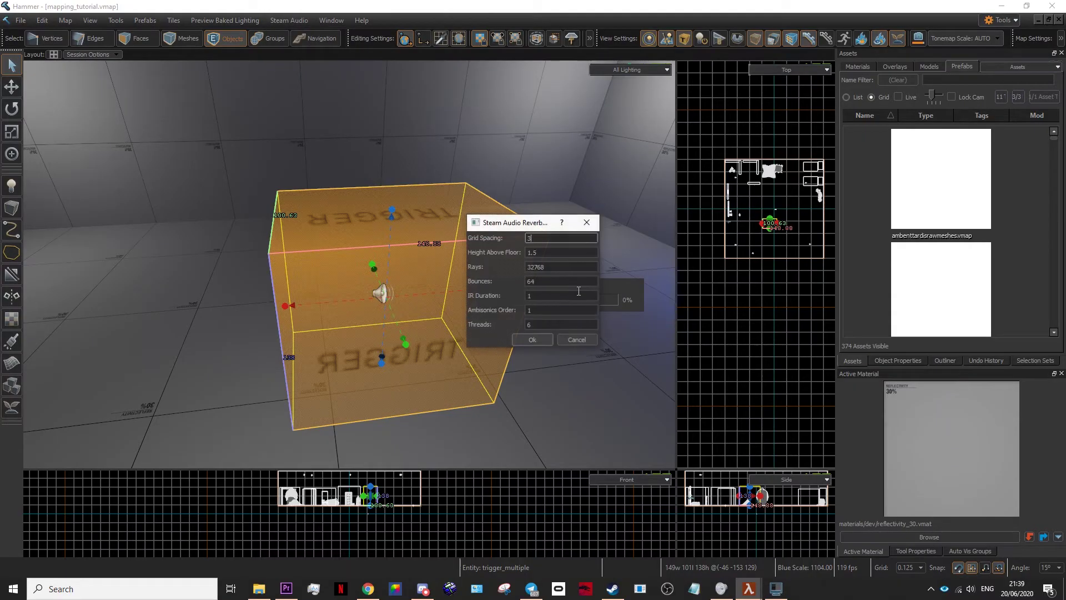
key(alt+Tab)
click(532, 339)
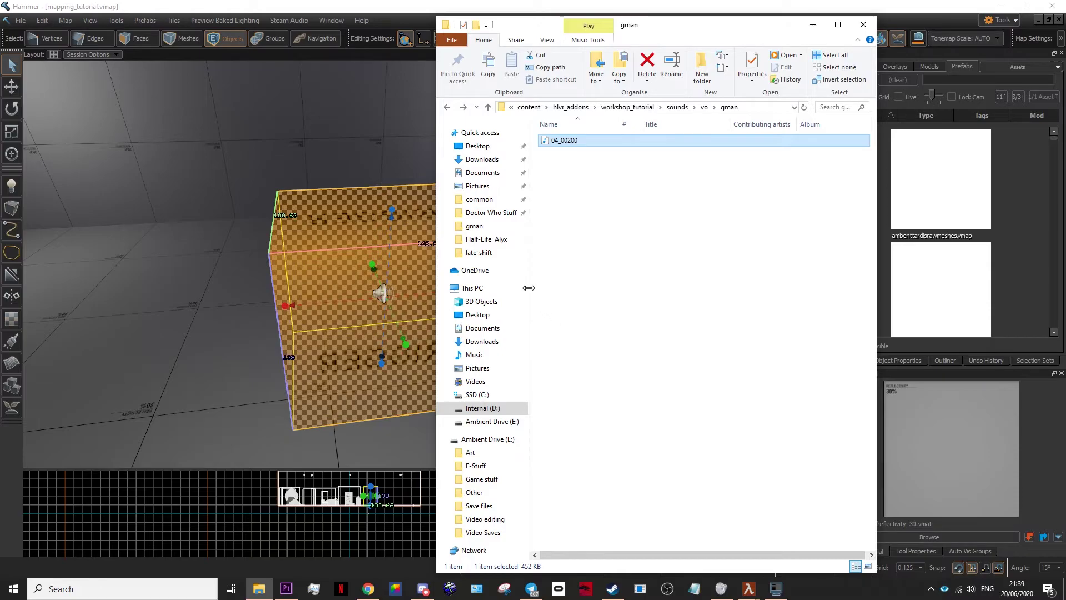
drag(721, 25, 602, 23)
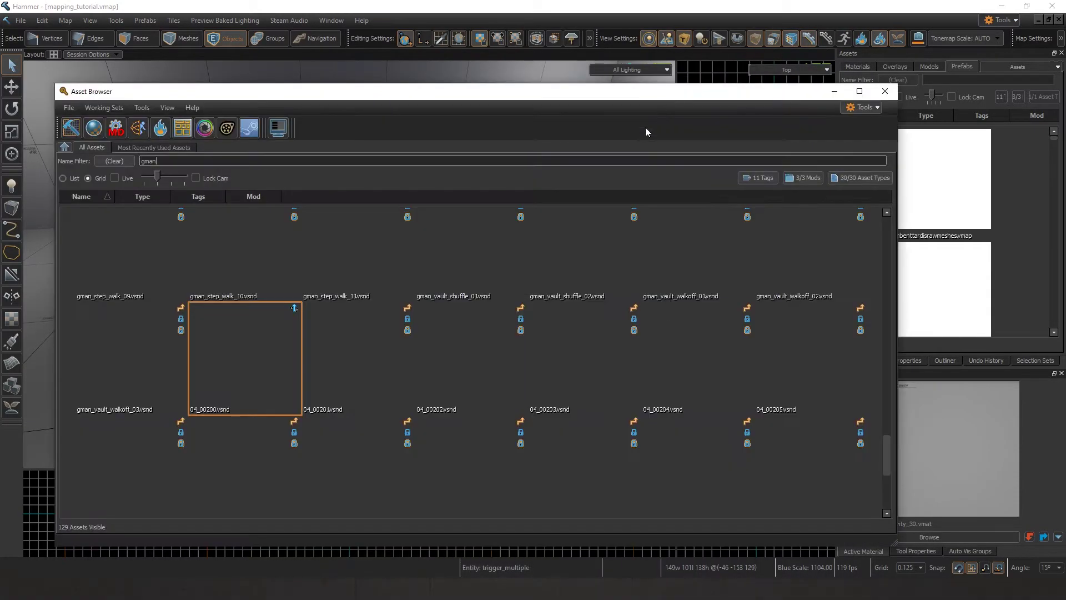
drag(592, 94, 576, 146)
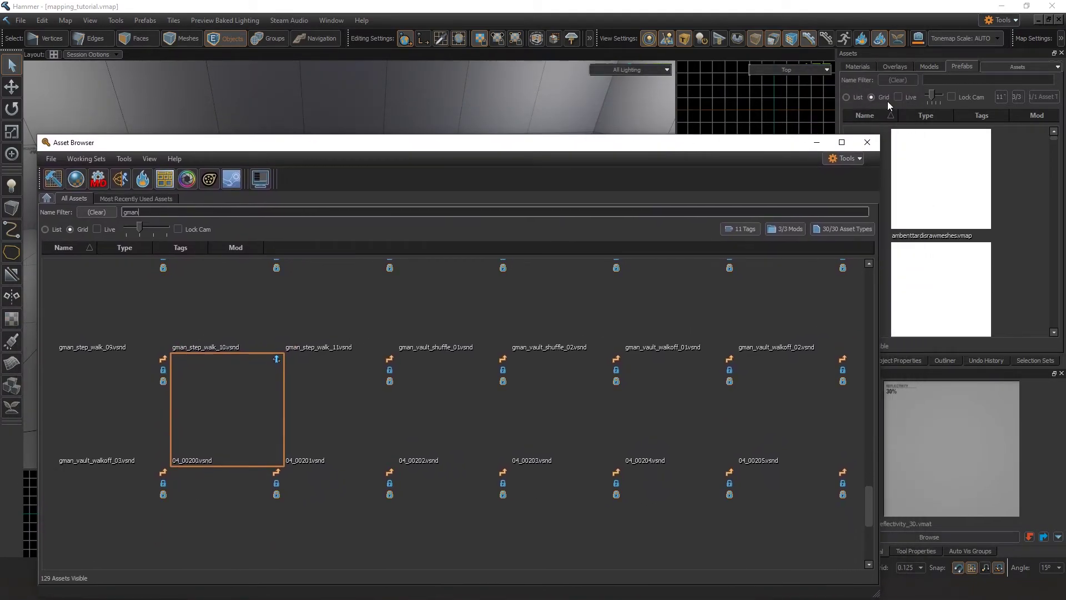
click(633, 7)
click(288, 20)
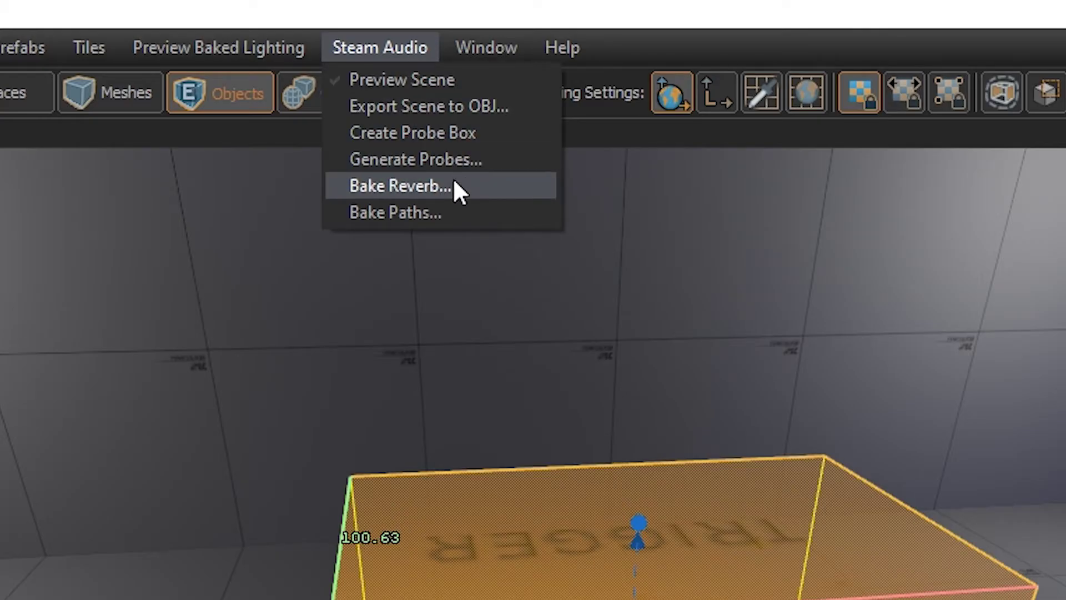
click(316, 87)
drag(942, 564, 626, 577)
click(816, 564)
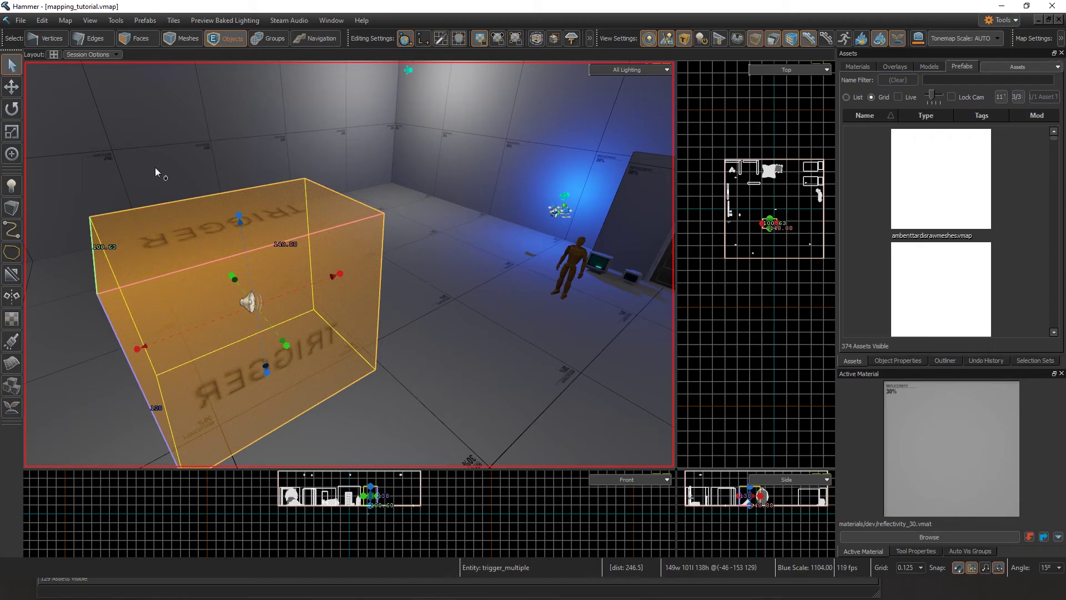
Build and run the map, and walk through the room in the game to test the sound trigger.
click(28, 24)
click(44, 198)
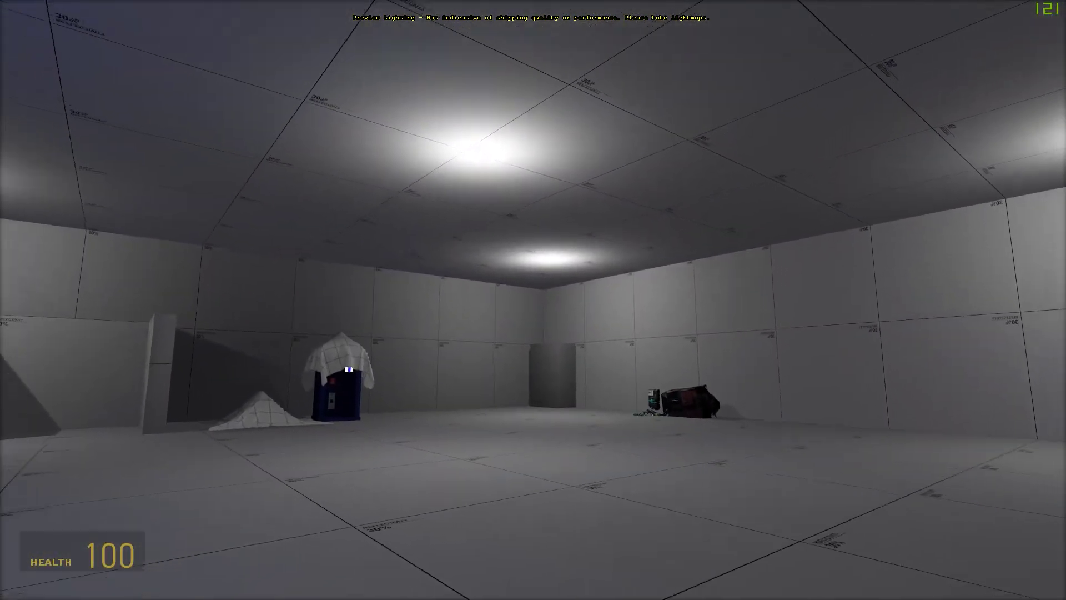
key(w)
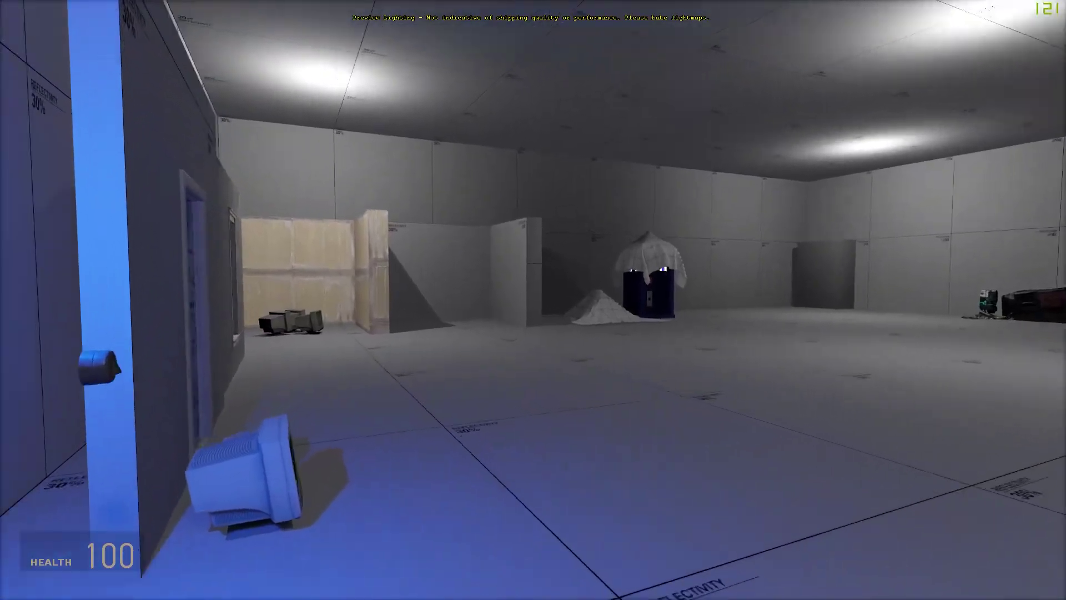